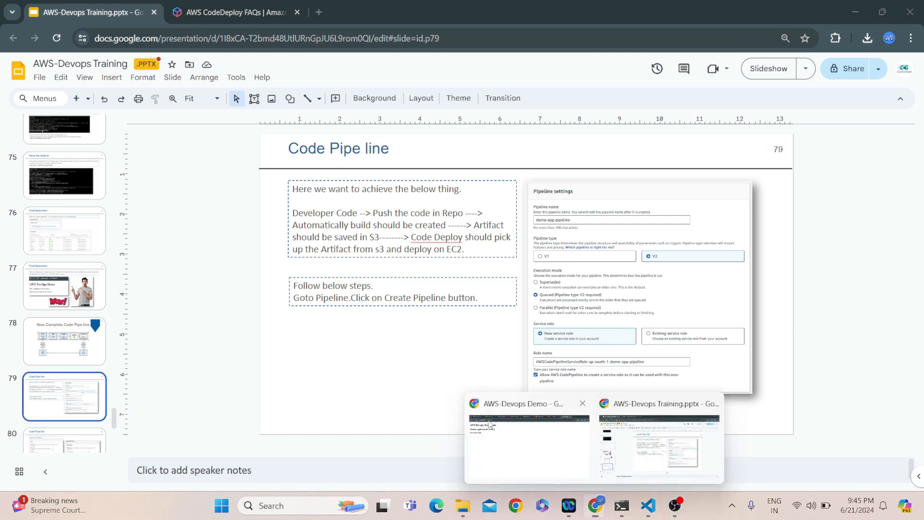
Switch to the browser window with the AWS console and start creating a new pipeline in CodePipeline.
click(473, 417)
click(74, 13)
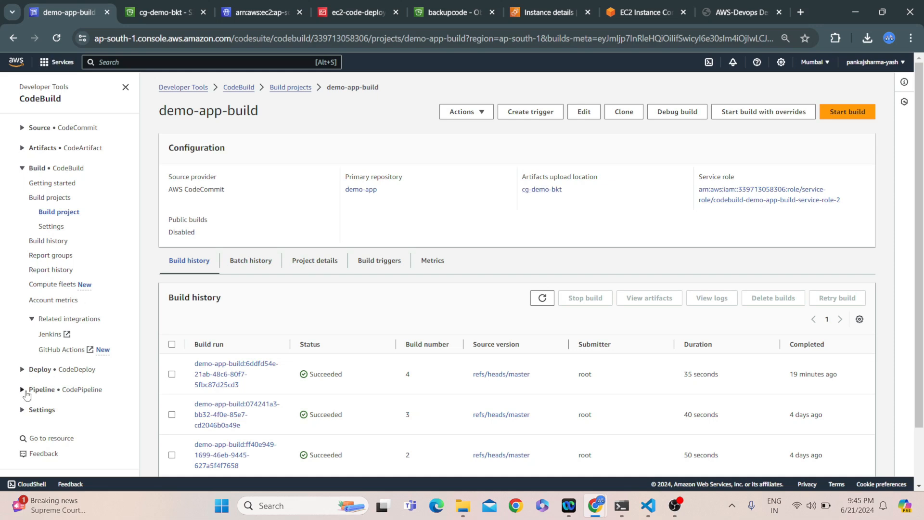
click(25, 393)
click(59, 408)
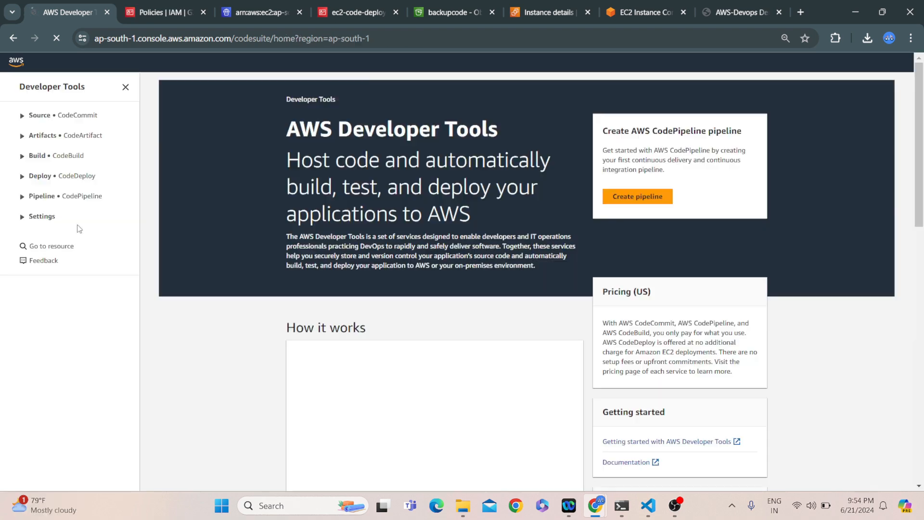
scroll(13, 210, down, 3)
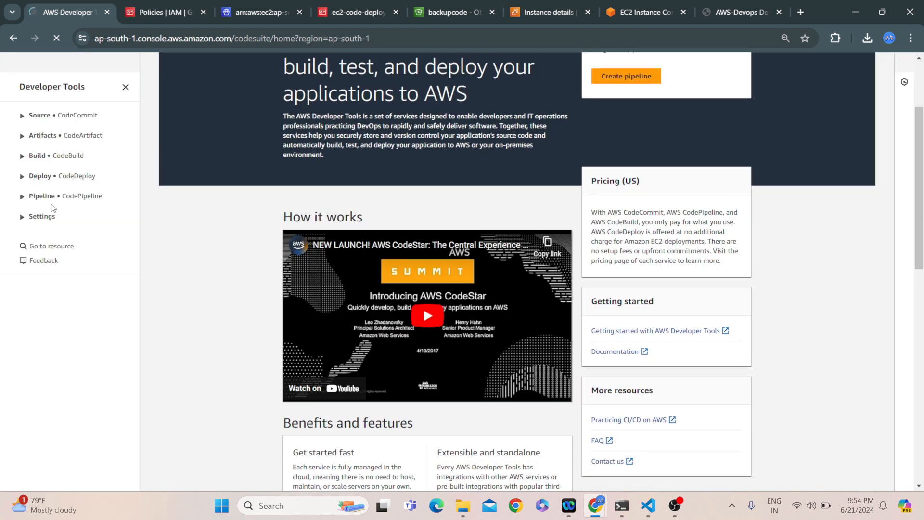
click(40, 197)
click(54, 213)
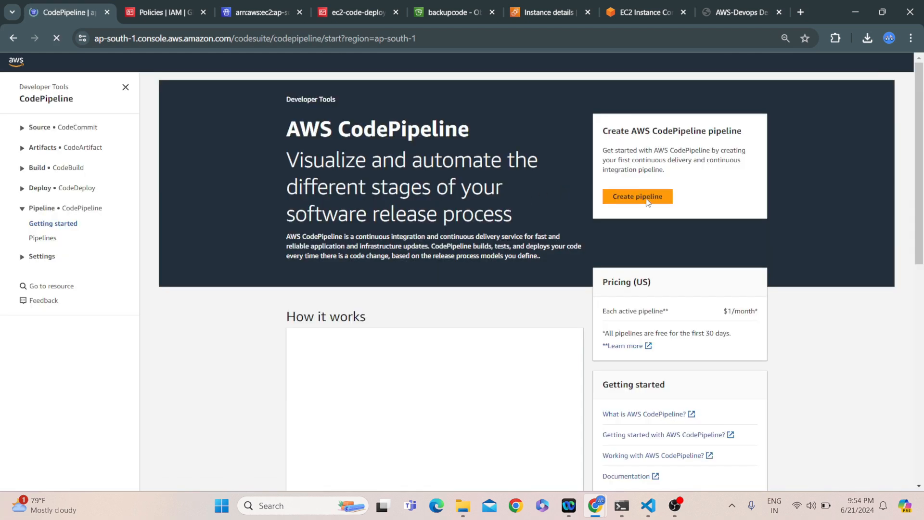
click(648, 200)
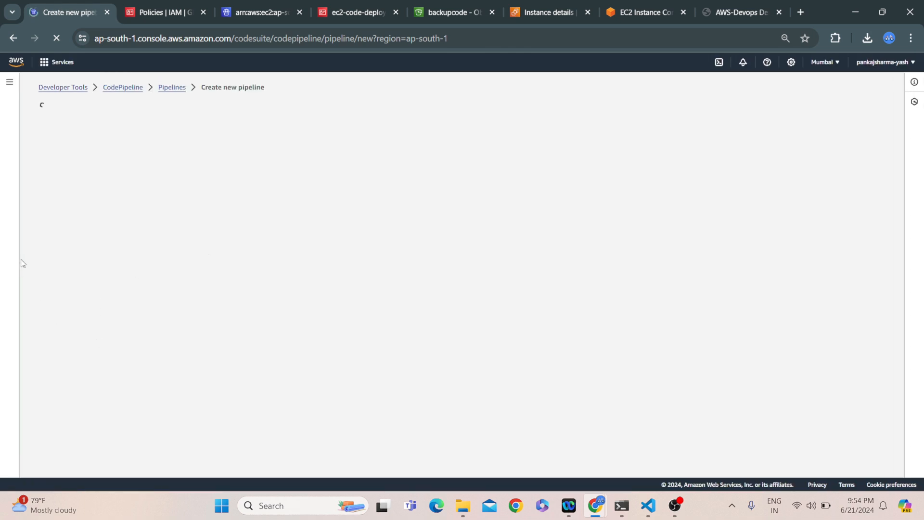
Name the pipeline demo-app-pipeline, keep Queued execution and the new service role, and continue to the source stage.
click(183, 201)
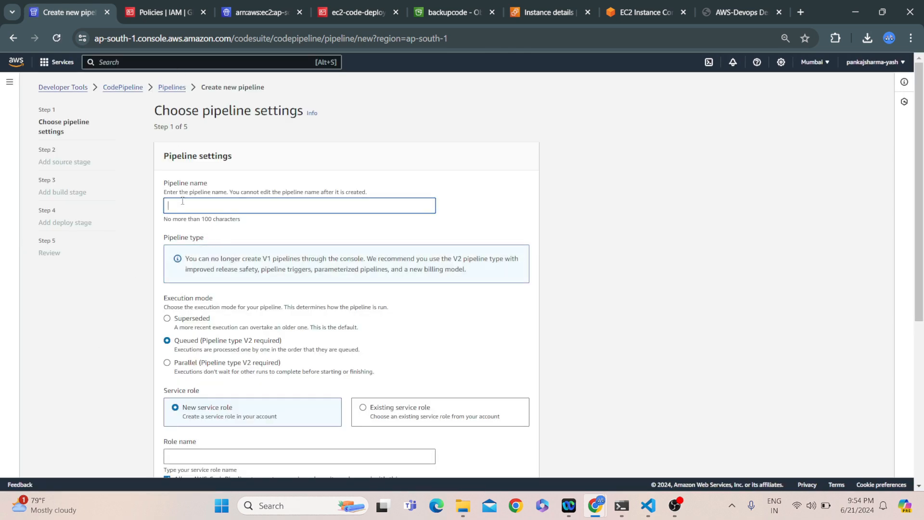
text(demo-app-pipelin)
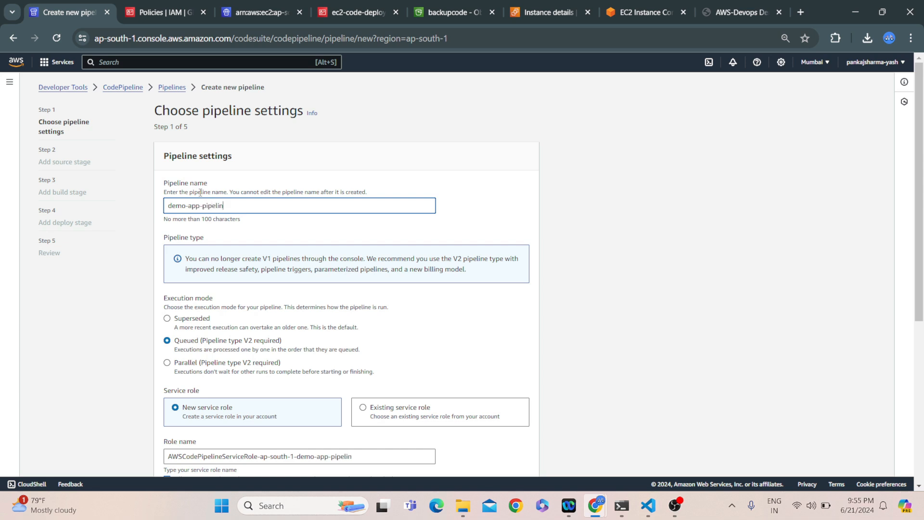
scroll(199, 204, down, 5)
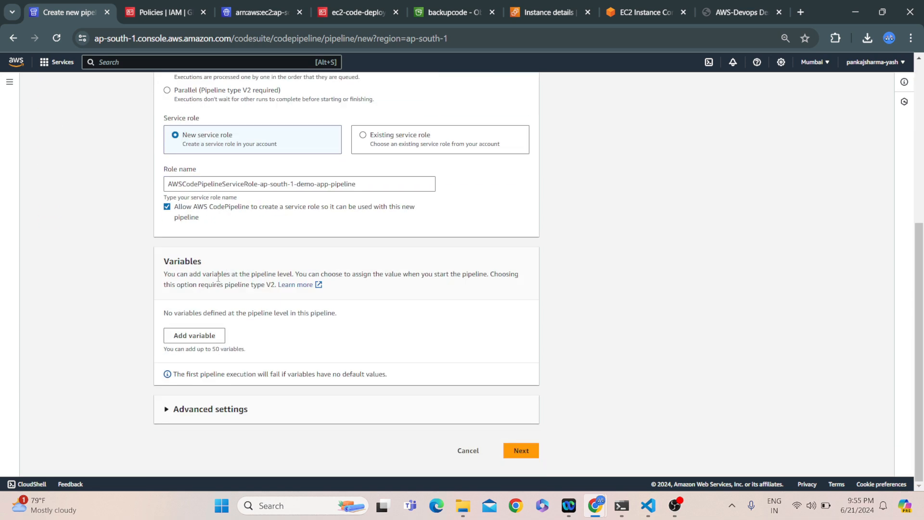
scroll(159, 293, up, 4)
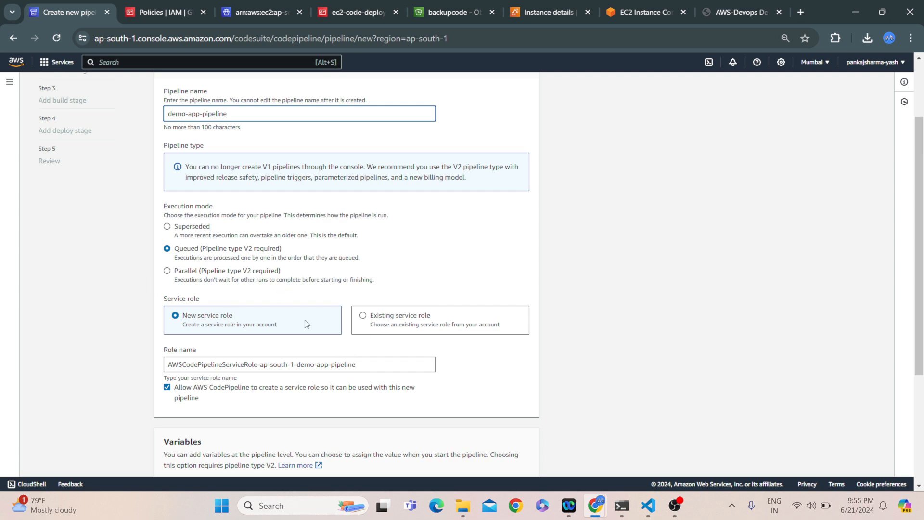
drag(368, 362, 149, 354)
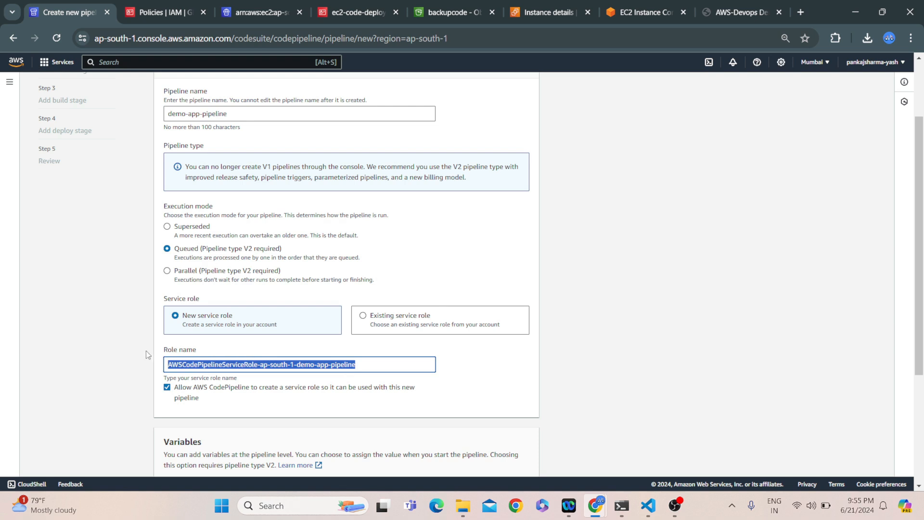
scroll(254, 389, down, 3)
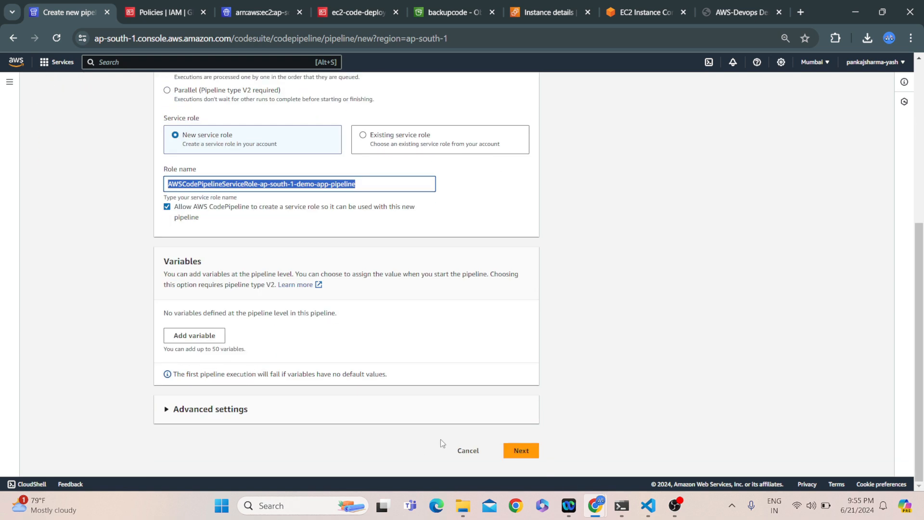
click(521, 451)
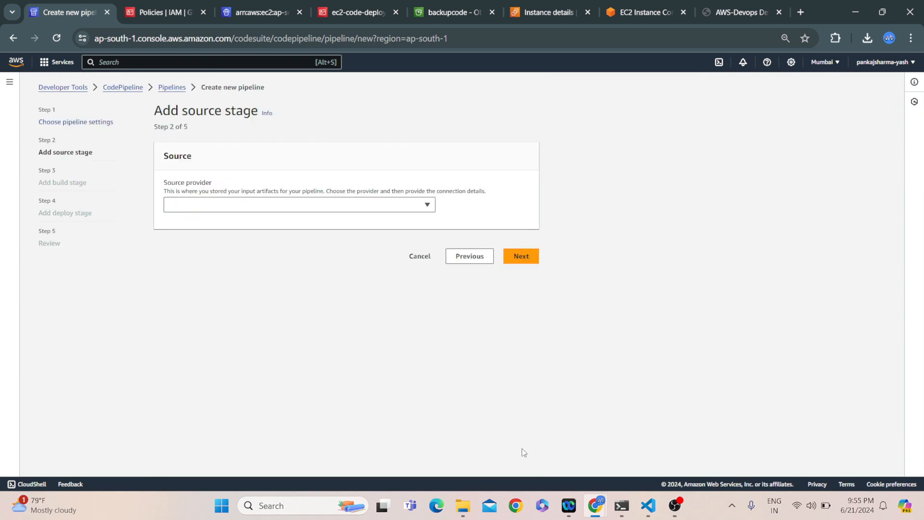
Configure the source stage with AWS CodeCommit, repository demo-app, branch master and AWS CodePipeline change detection, and continue to the build stage.
click(201, 206)
click(206, 236)
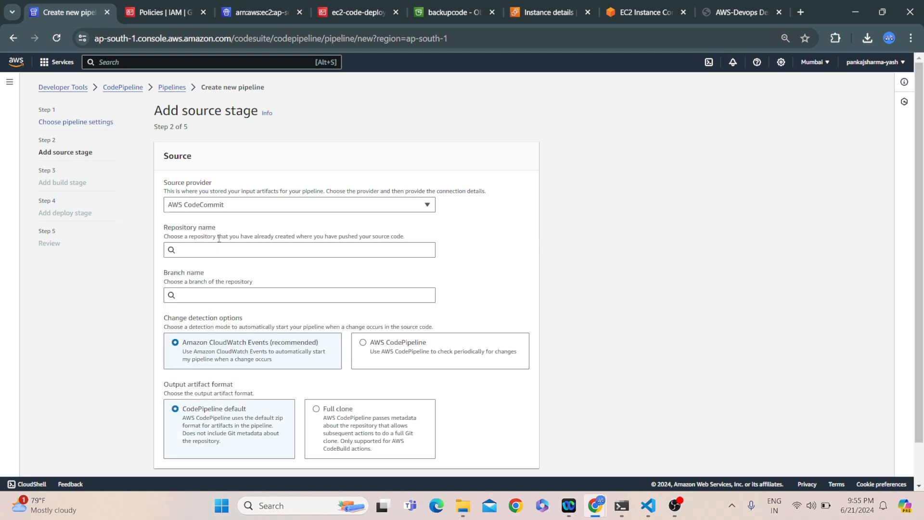
click(191, 246)
click(192, 266)
click(197, 294)
click(188, 312)
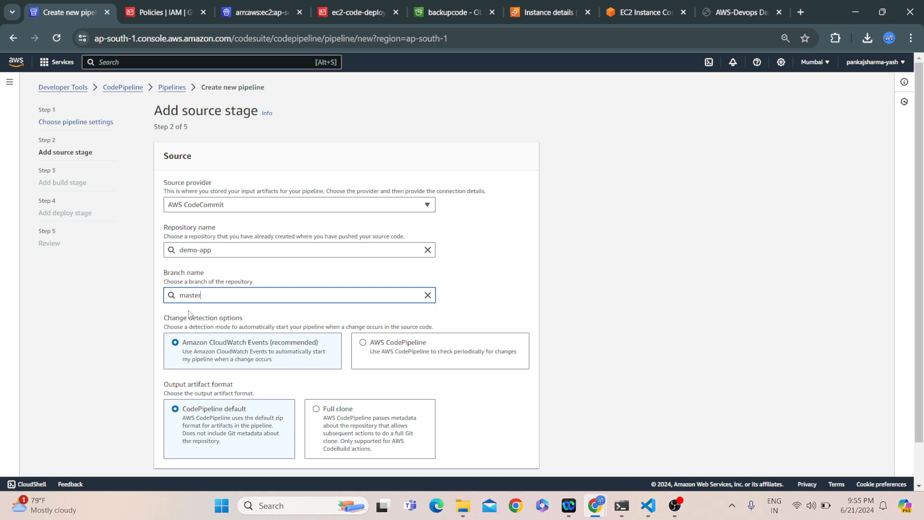
scroll(260, 366, down, 1)
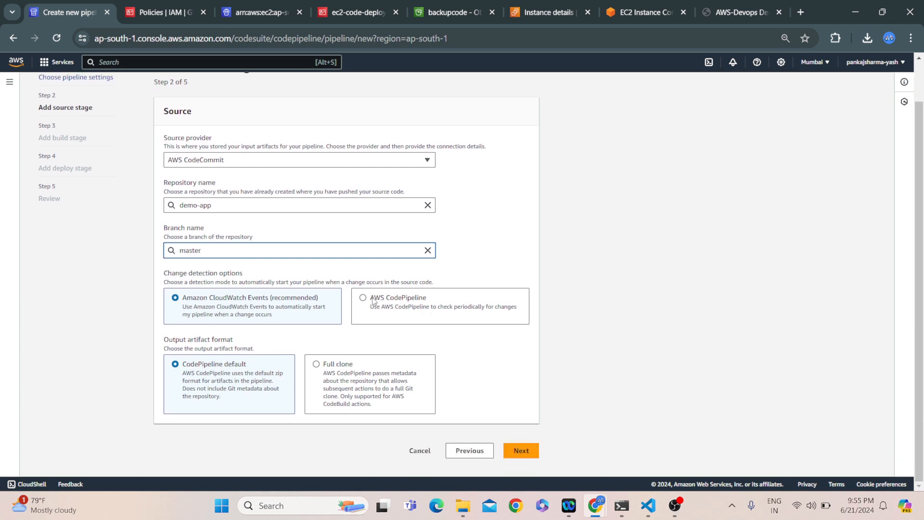
click(360, 308)
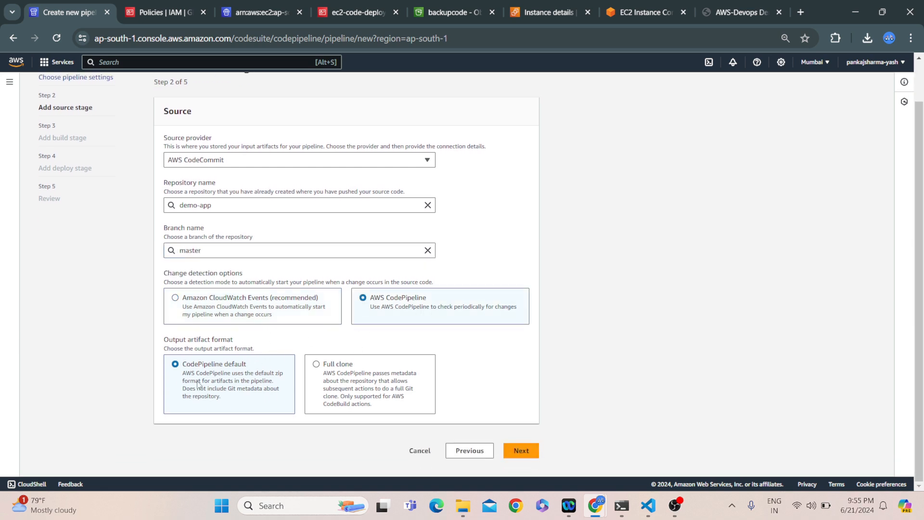
click(513, 450)
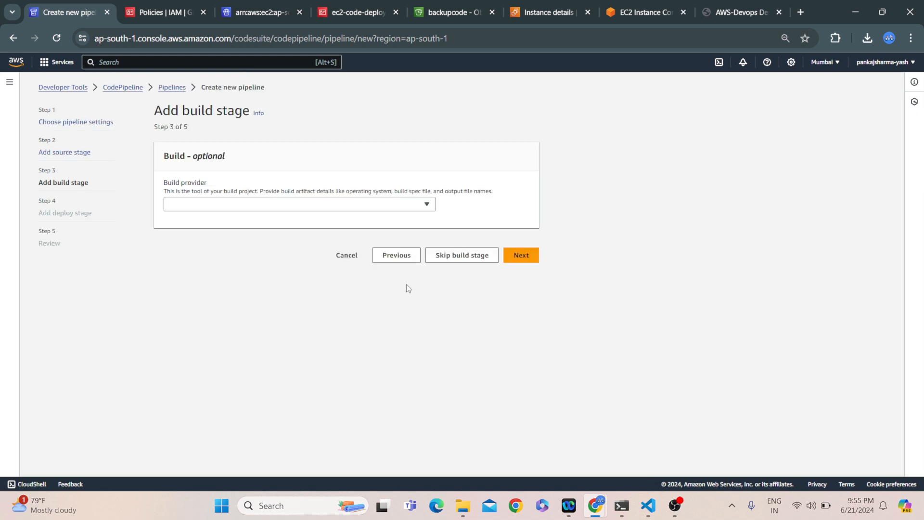
Configure the build stage with AWS CodeBuild and the demo-app-build project, and continue to the deploy stage.
click(202, 204)
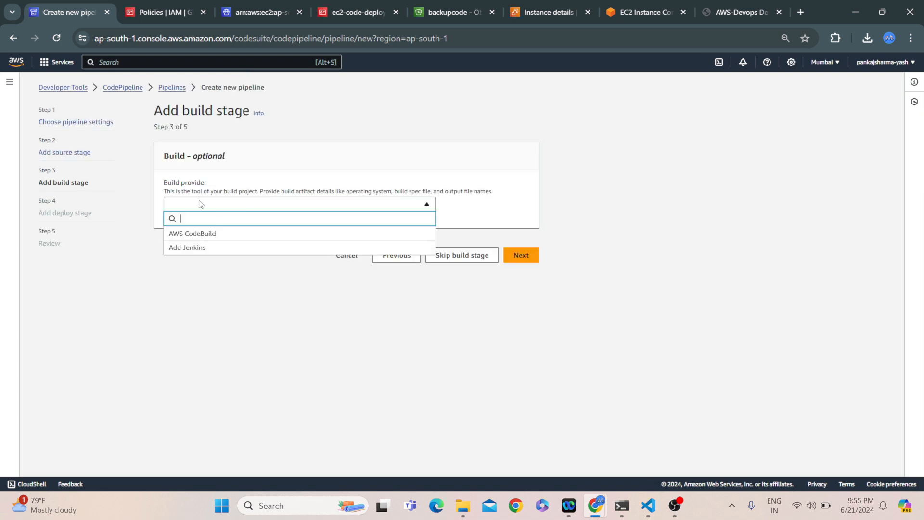
click(191, 234)
click(210, 287)
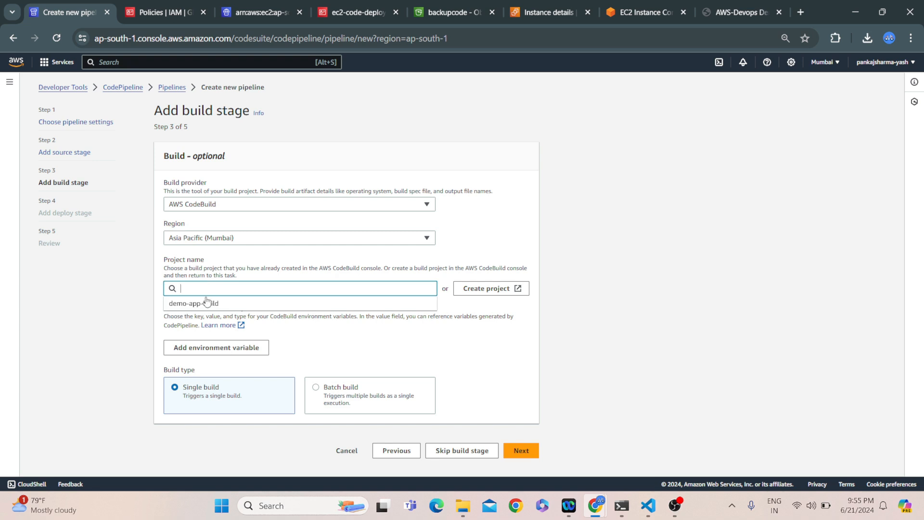
click(201, 304)
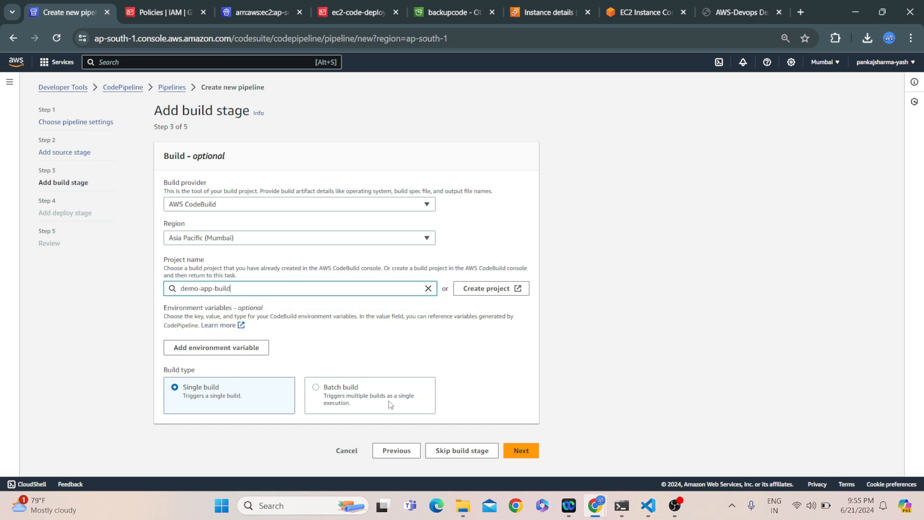
click(522, 451)
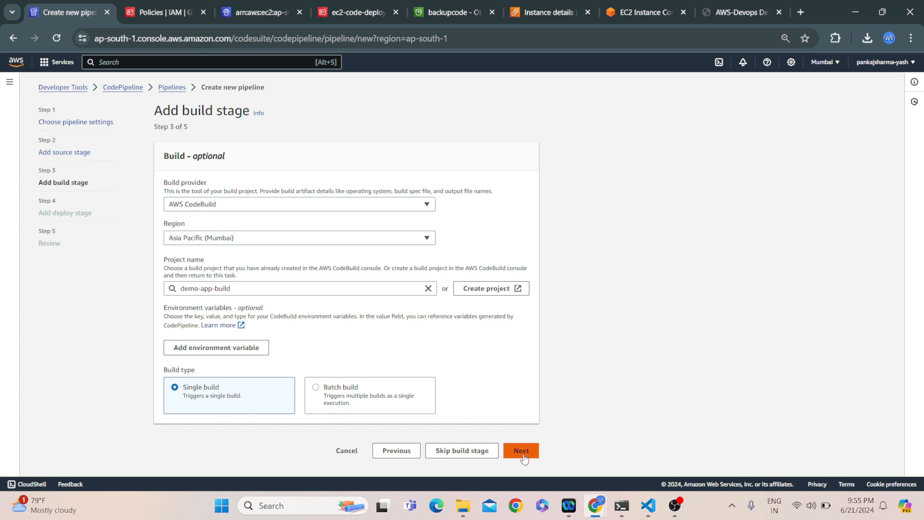
Configure the deploy stage with AWS CodeDeploy, application demo-app-application and deployment group demo-app-deployment-grp, and continue to the review.
click(207, 206)
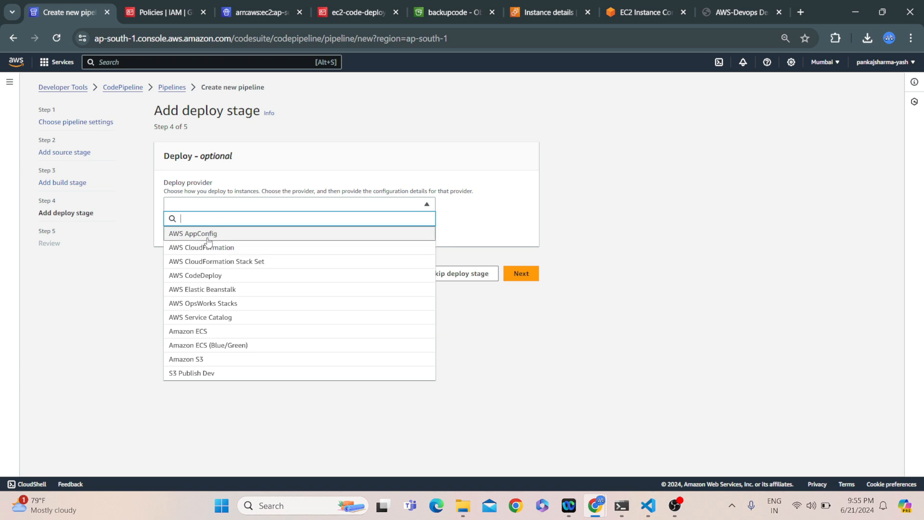
click(209, 277)
click(196, 288)
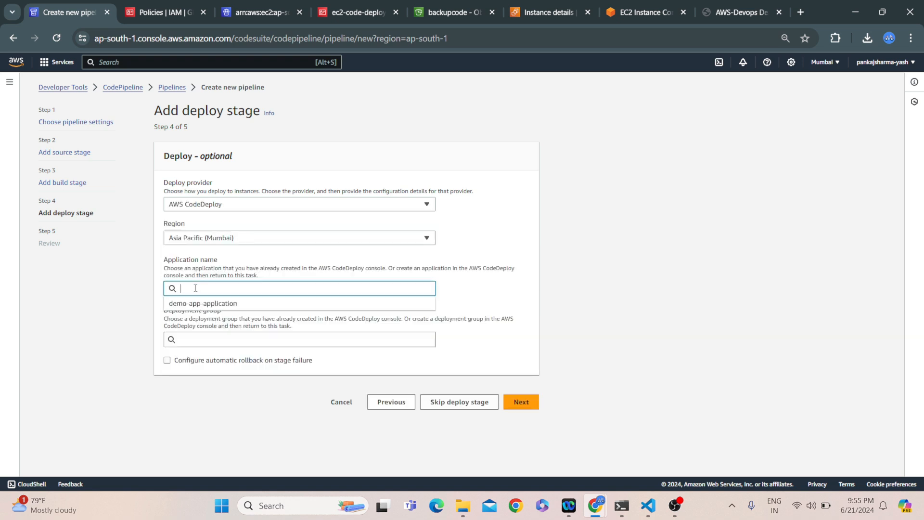
click(219, 303)
click(200, 338)
click(196, 356)
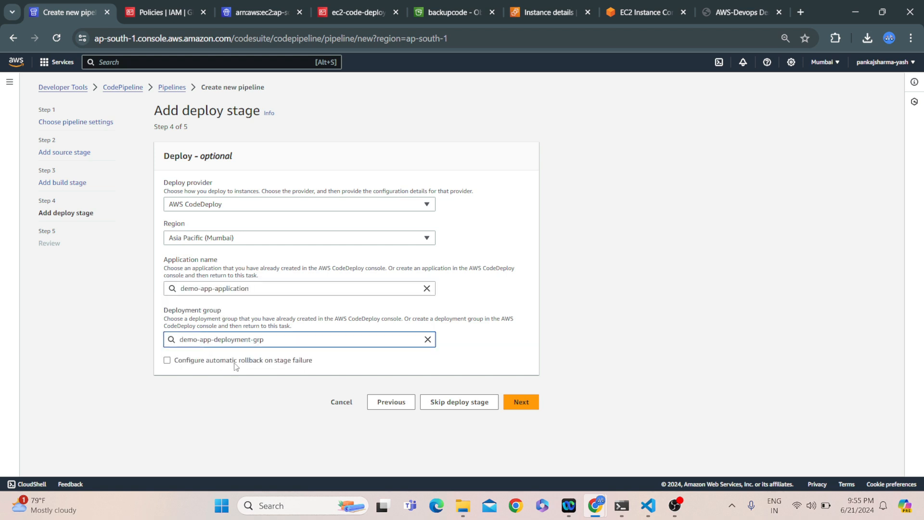
click(522, 403)
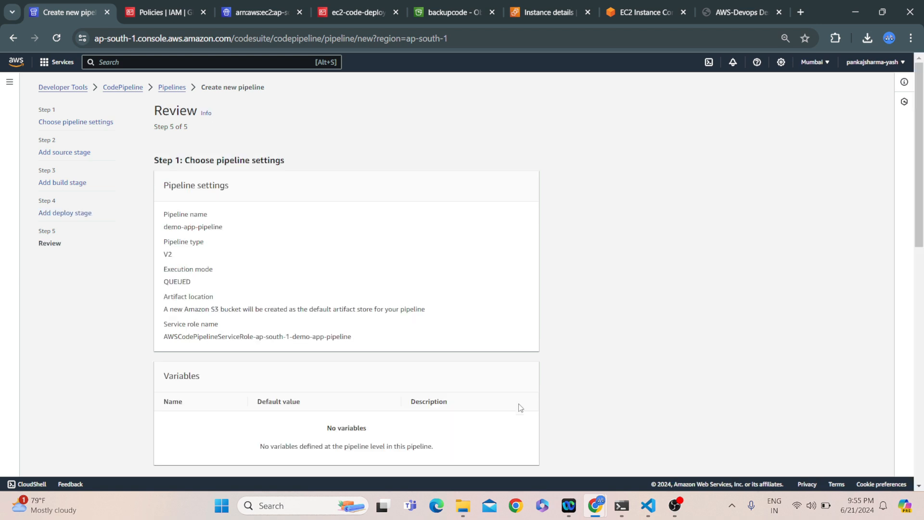
Create the pipeline from the reviewed settings and check the progress of its source, build and deploy stages.
scroll(275, 287, down, 10)
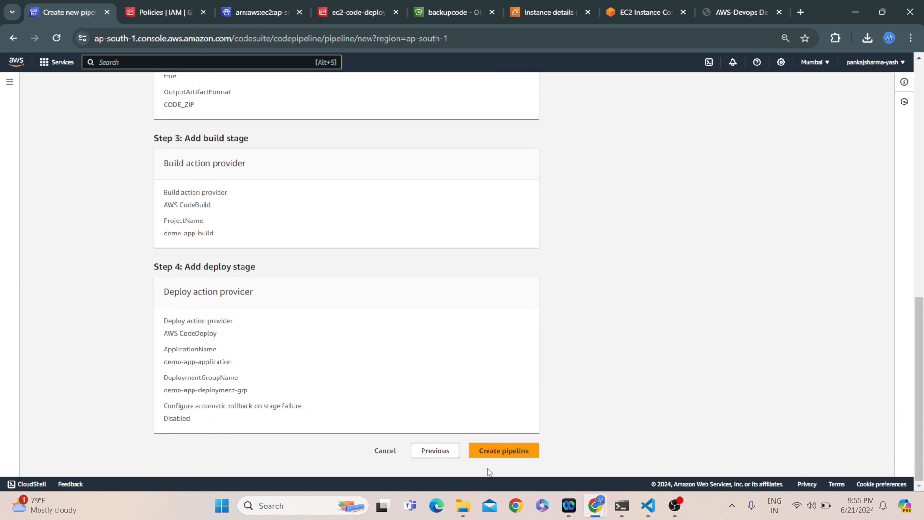
click(513, 453)
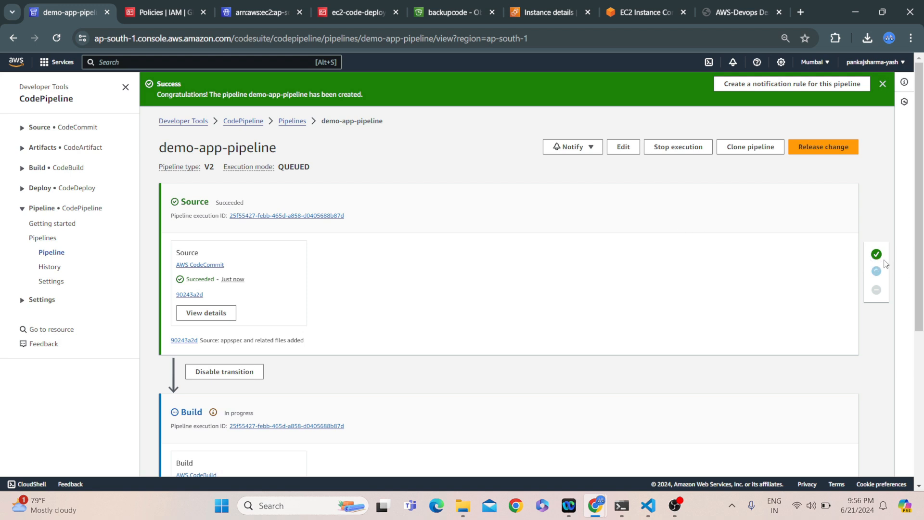
scroll(496, 419, down, 3)
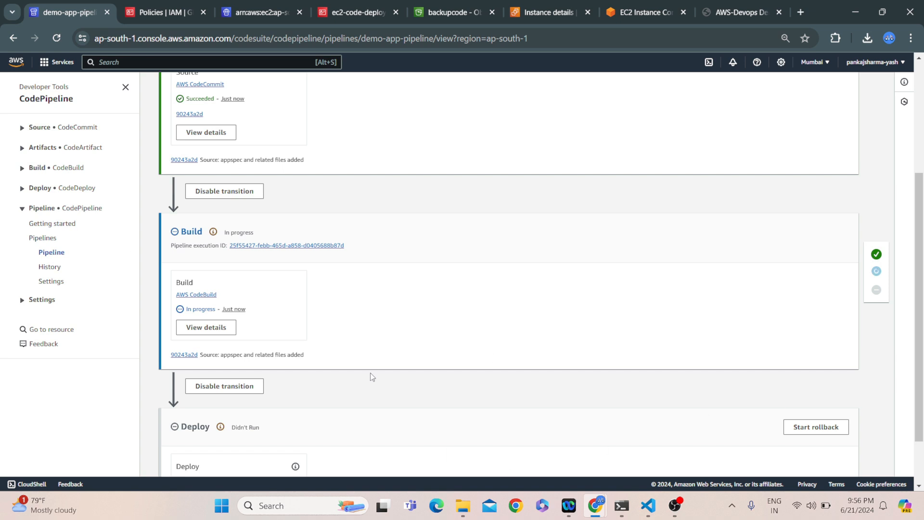
scroll(372, 377, down, 2)
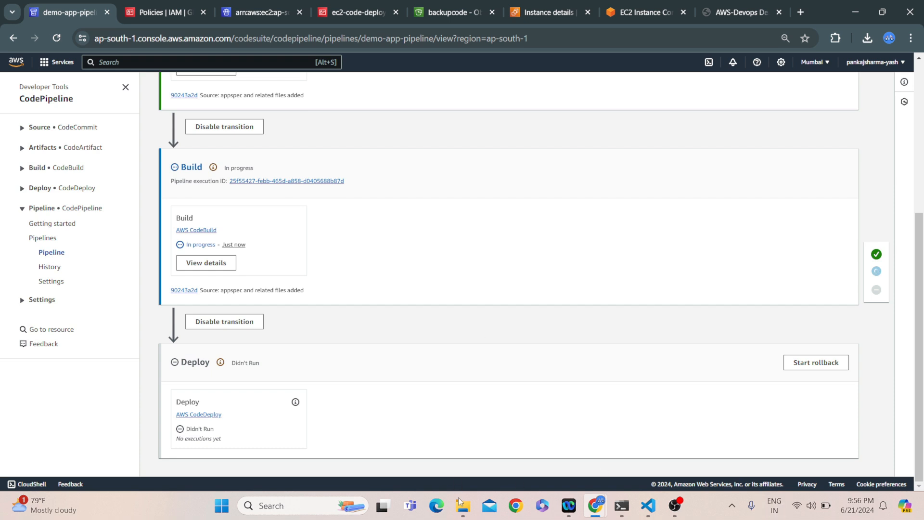
Switch to File Explorer, inspect index.html from the aws-devops01 demo-app folder in Notepad++, and close the editor.
click(466, 510)
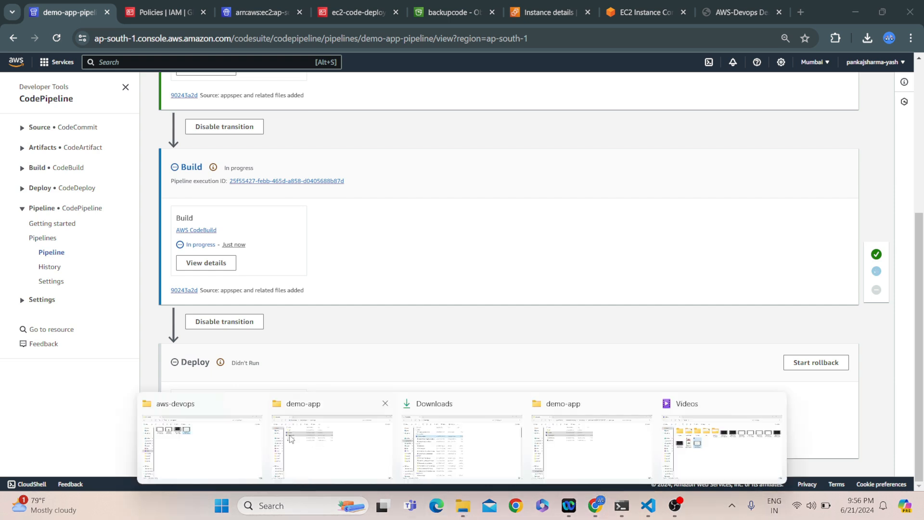
click(290, 438)
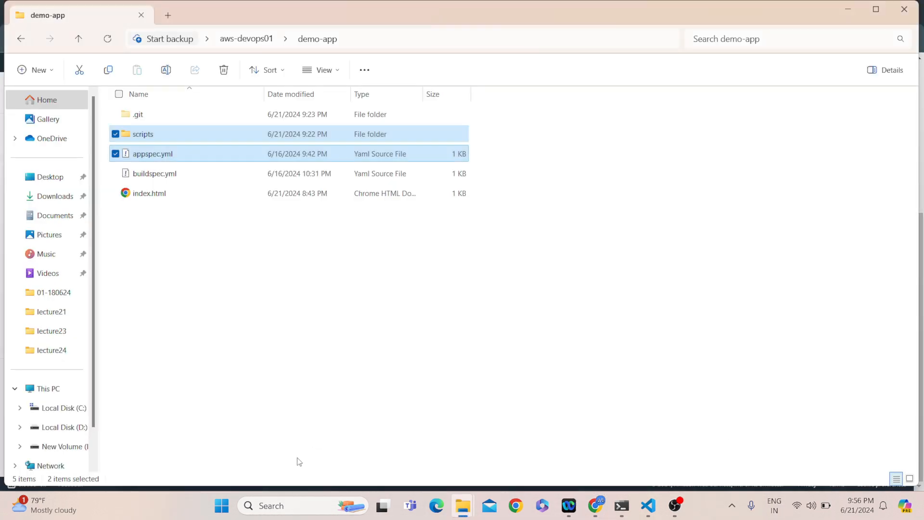
click(148, 193)
right_click(146, 192)
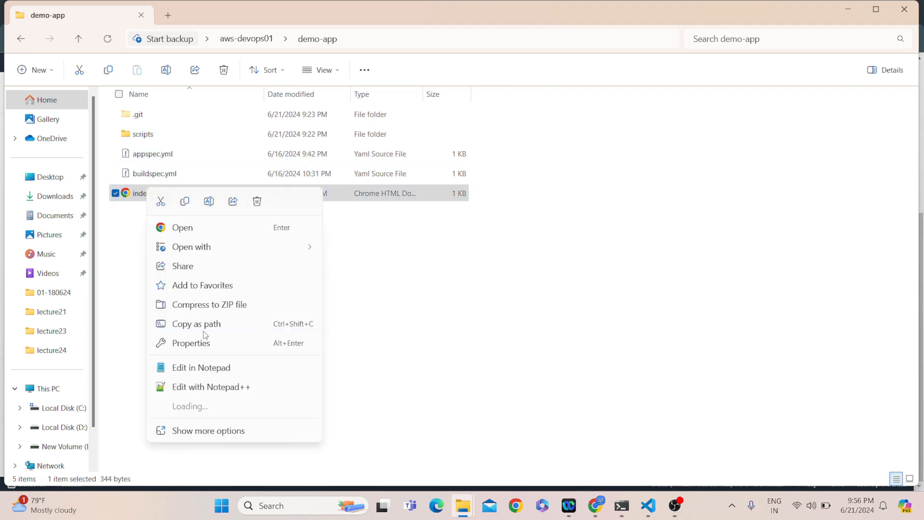
click(187, 387)
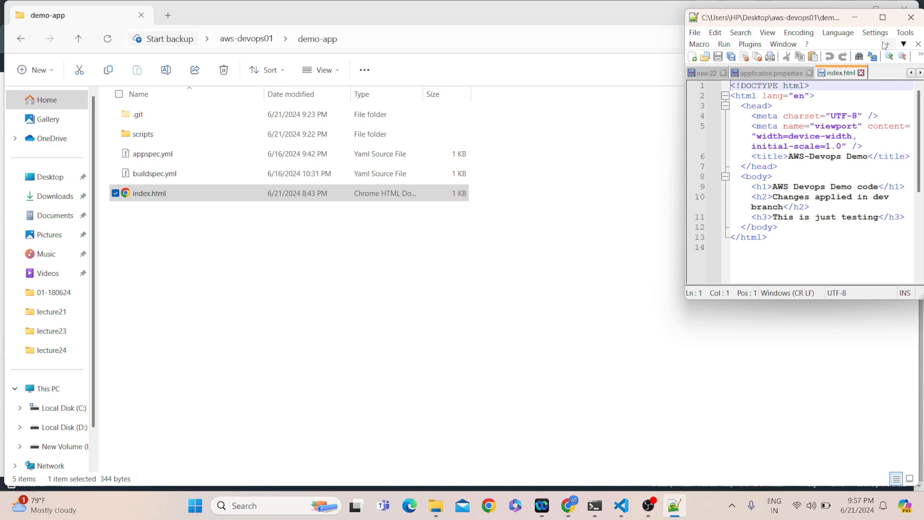
click(911, 17)
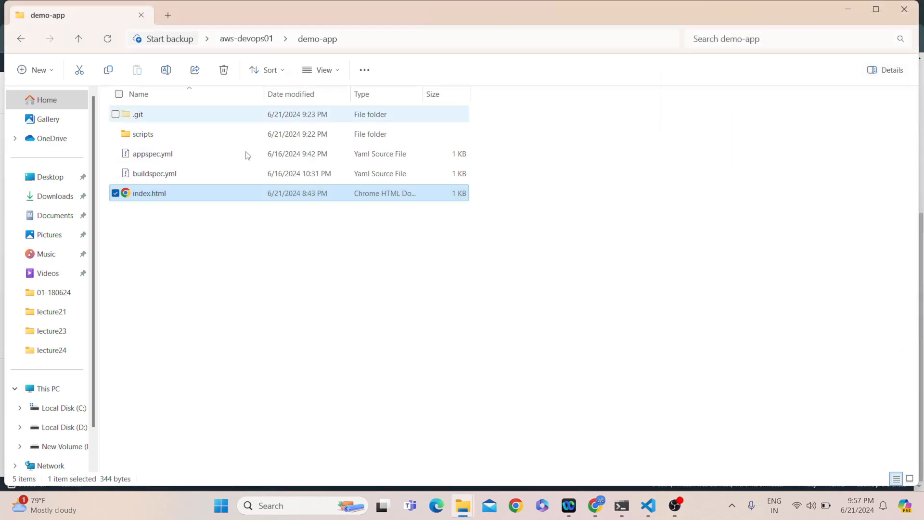
mouse_move(460, 504)
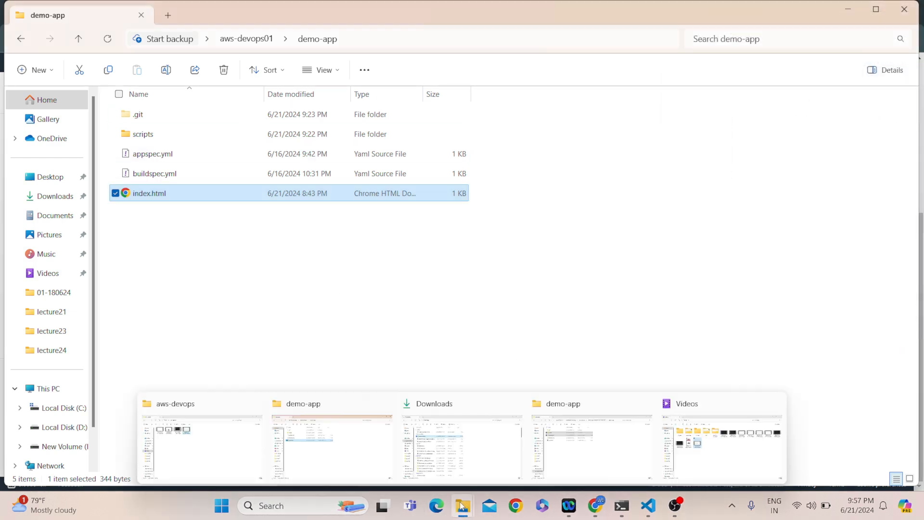
Open index.html from the demo-app folder inside demo-app-20240616T161144Z-001 in Notepad++ and maximize the editor.
click(328, 443)
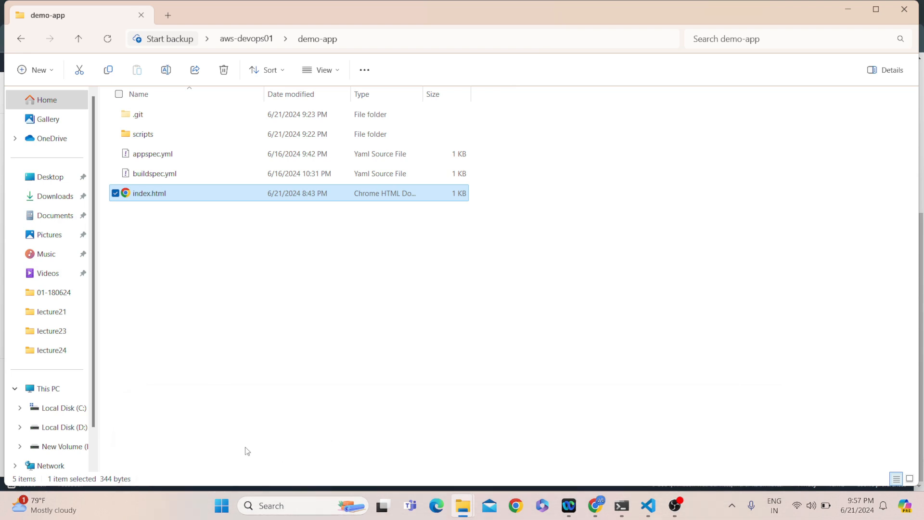
mouse_move(474, 513)
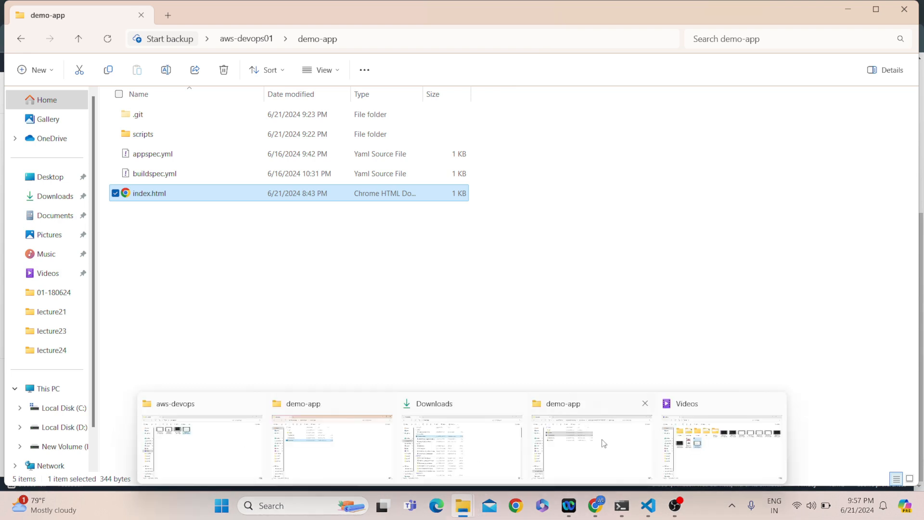
click(590, 449)
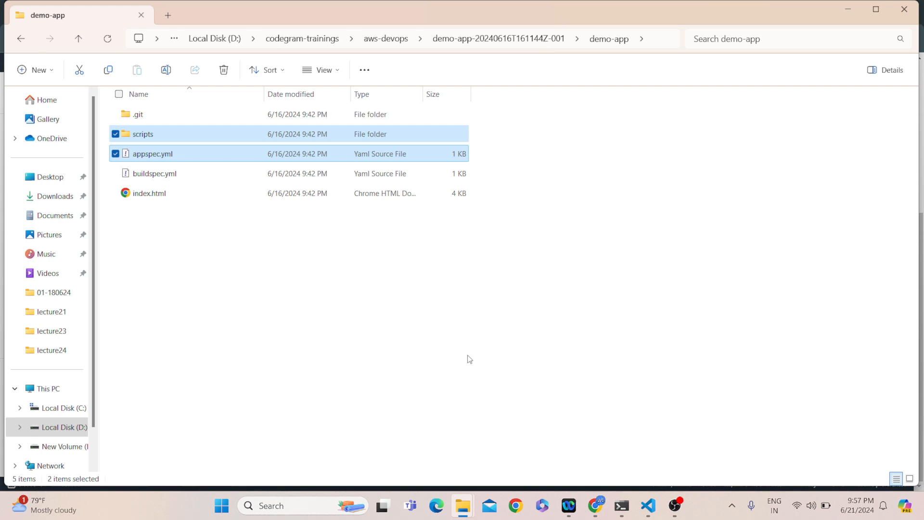
click(153, 195)
right_click(152, 196)
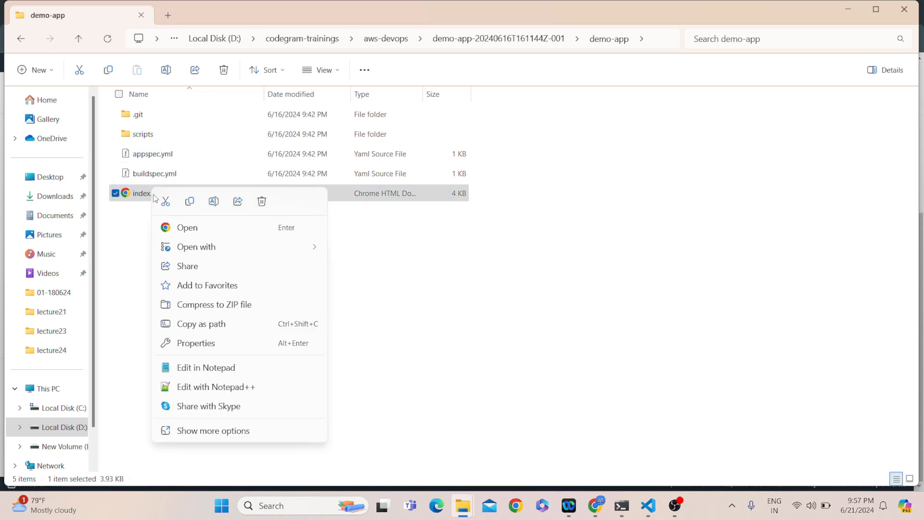
click(192, 388)
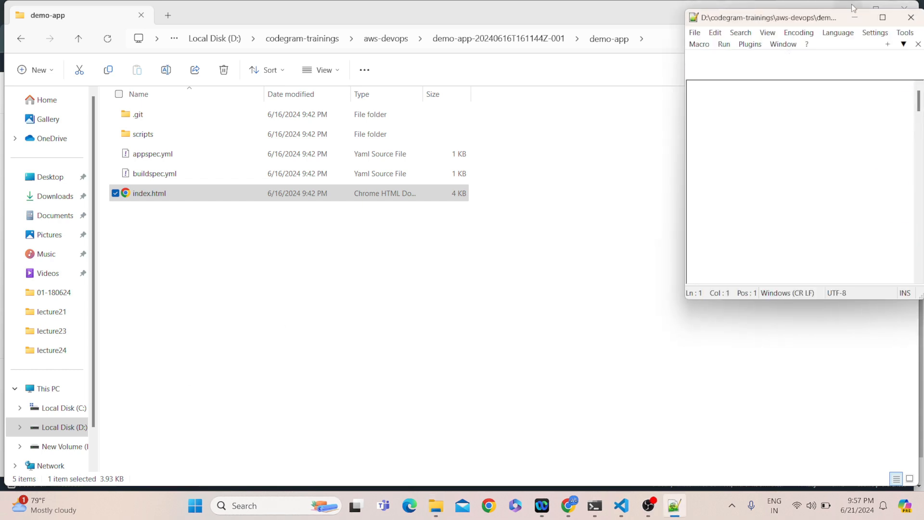
click(884, 20)
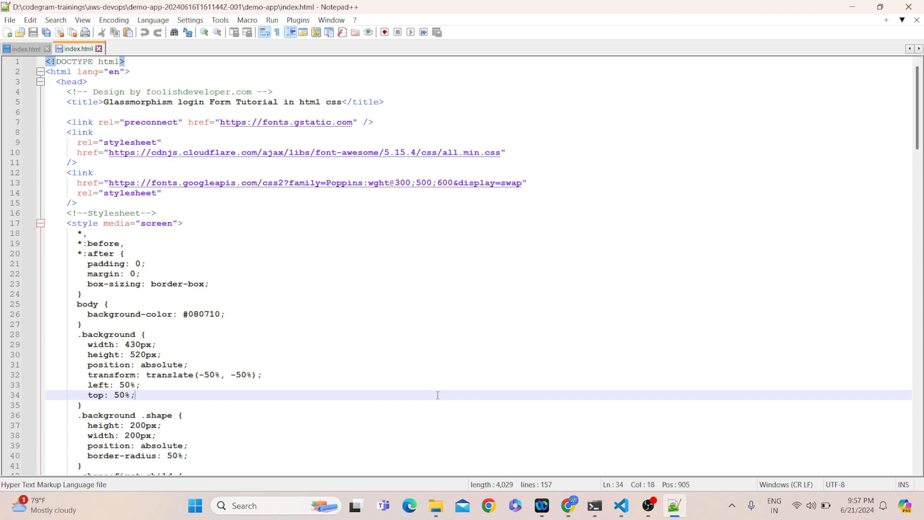
Copy all the login form code and replace the entire content of the project's index.html with it in VS Code.
key(ctrl+a)
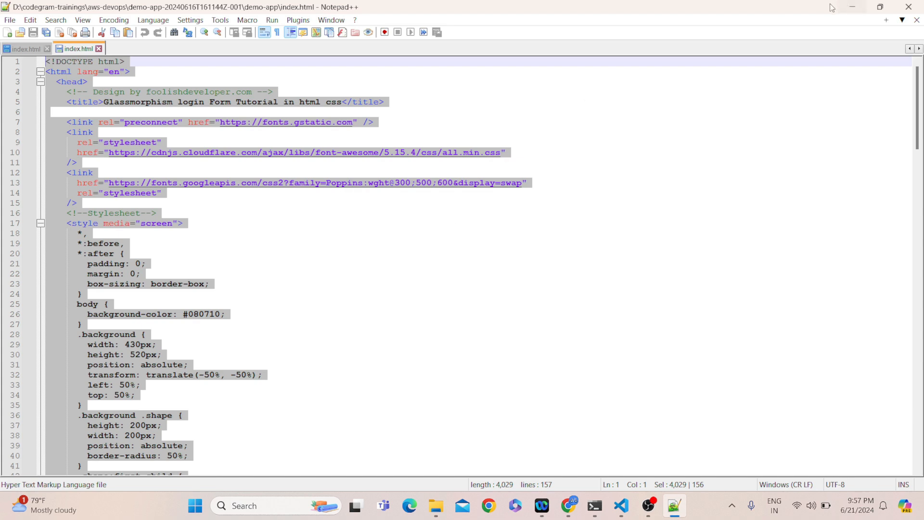
click(853, 9)
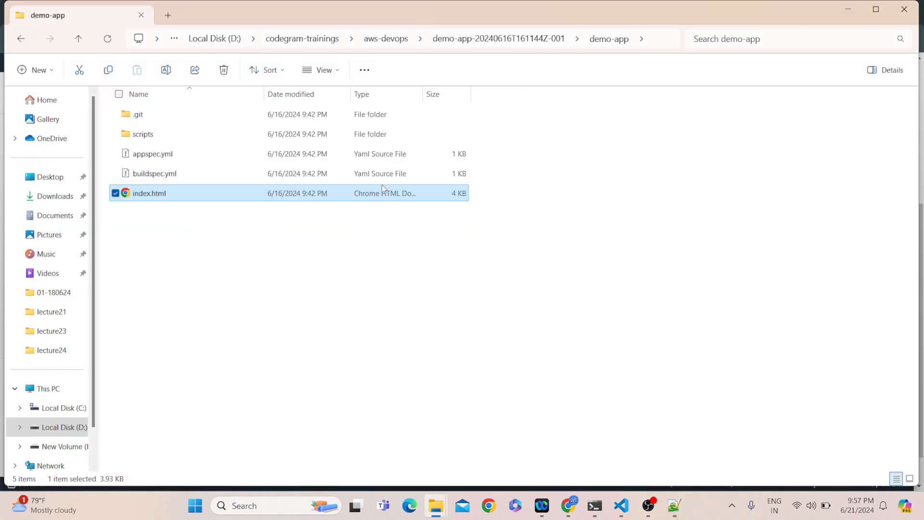
click(621, 505)
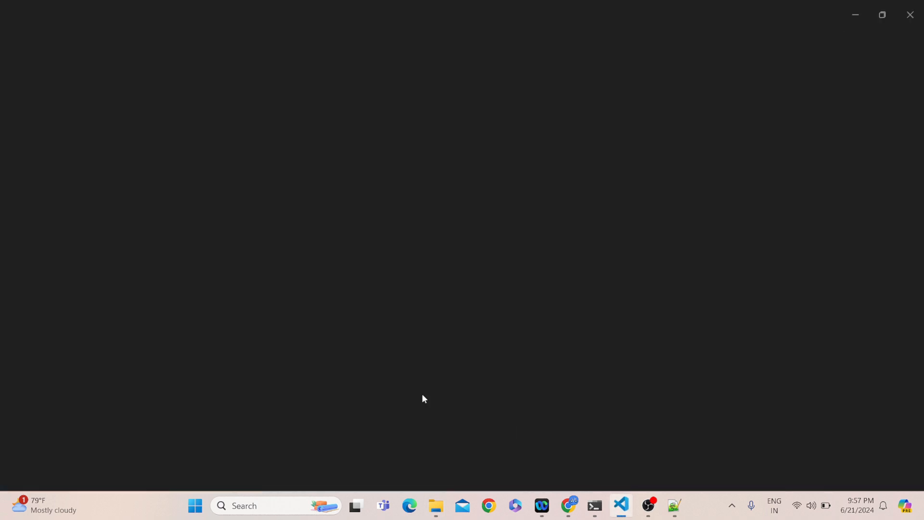
drag(457, 161, 451, 404)
click(340, 301)
key(ctrl+a)
key(ctrl+v)
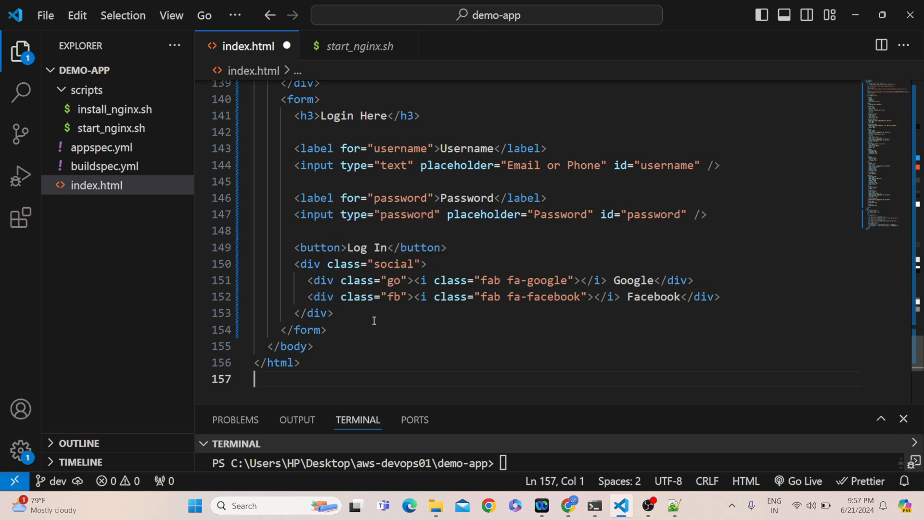
Review the pasted code in index.html and save the file.
scroll(376, 318, up, 20)
scroll(388, 314, up, 20)
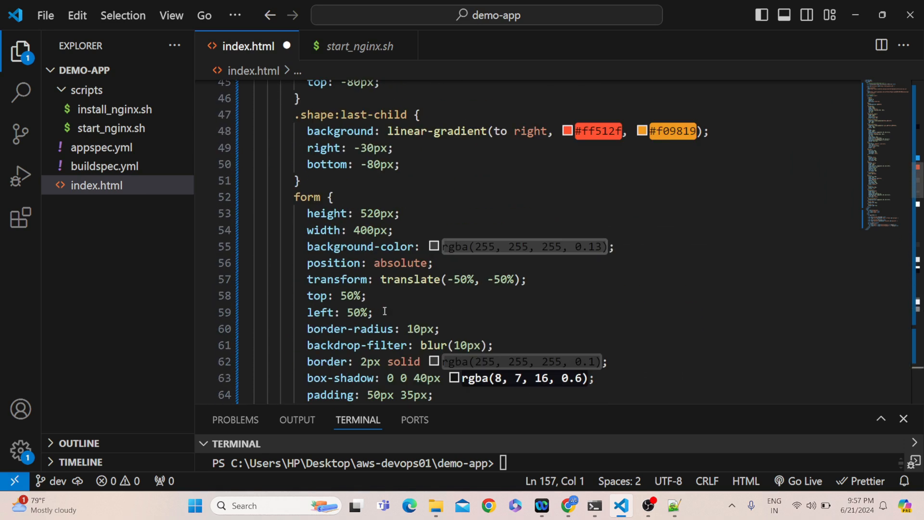
scroll(559, 148, down, 20)
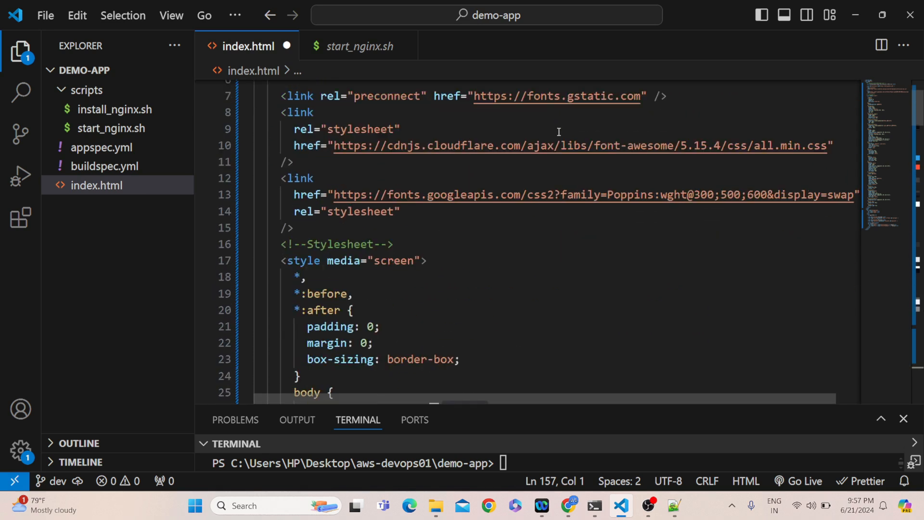
scroll(559, 149, down, 20)
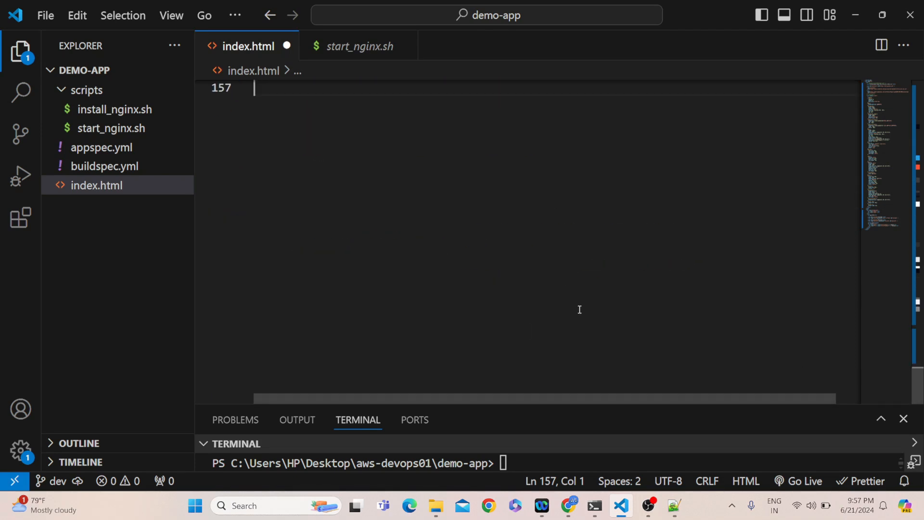
key(ctrl+s)
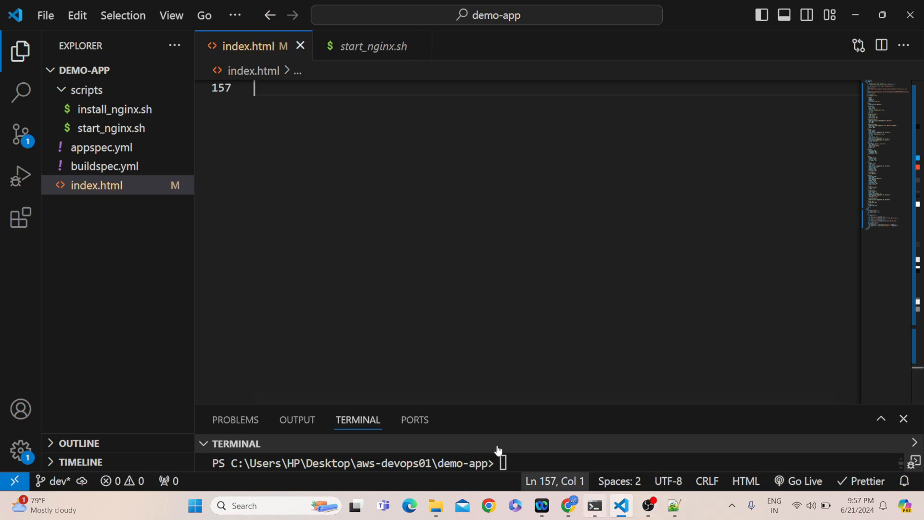
Switch to Chrome and check the source, build and deploy stages of demo-app-pipeline.
mouse_move(569, 506)
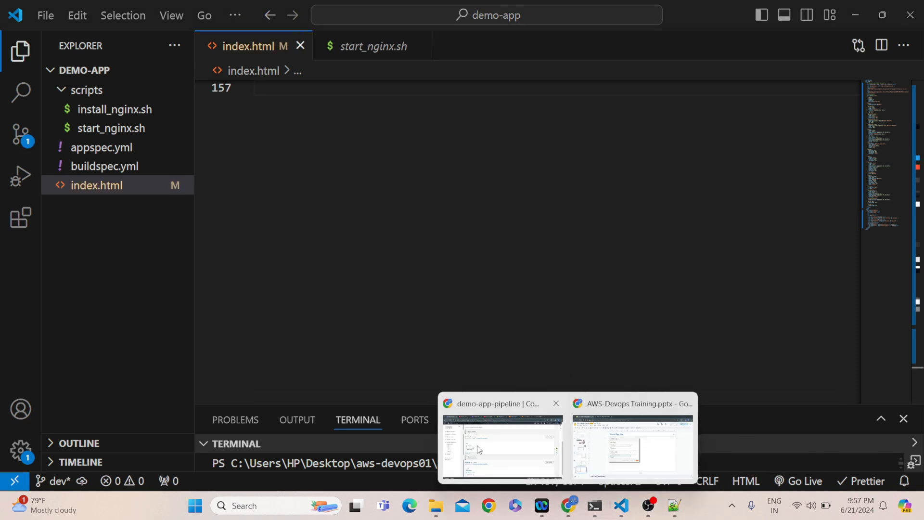
click(520, 450)
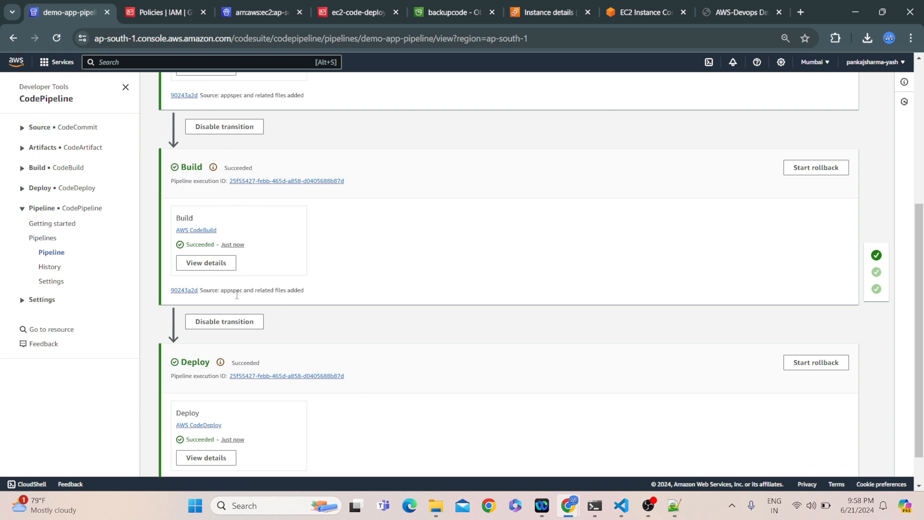
scroll(221, 431, up, 5)
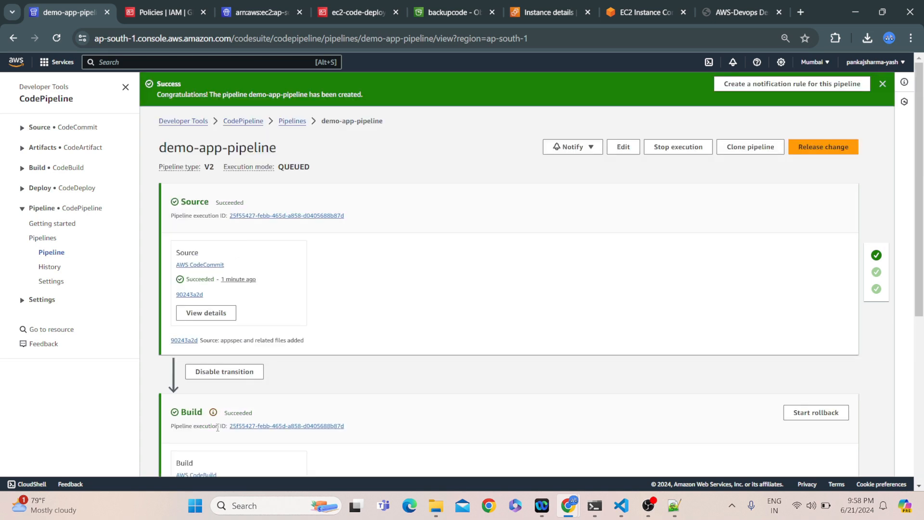
Switch to VS Code, enlarge the terminal and check the repository's state with git status.
click(621, 510)
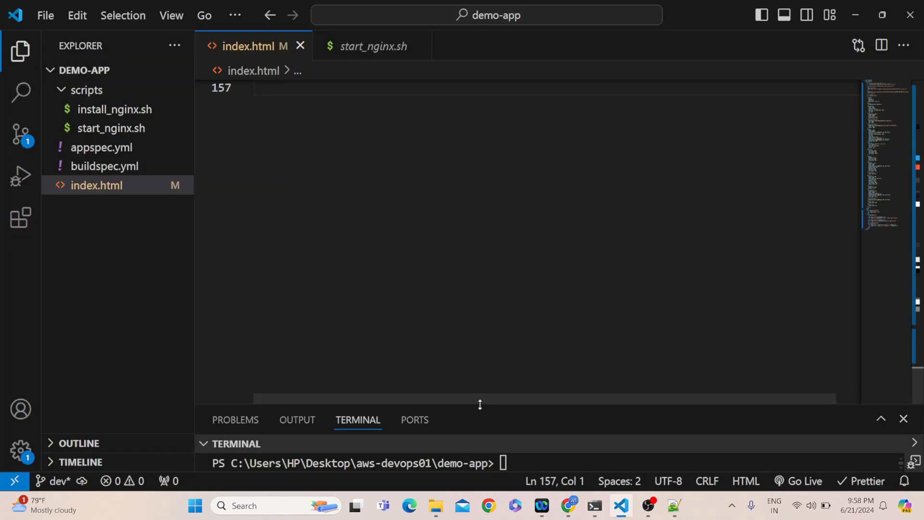
drag(480, 404, 453, 146)
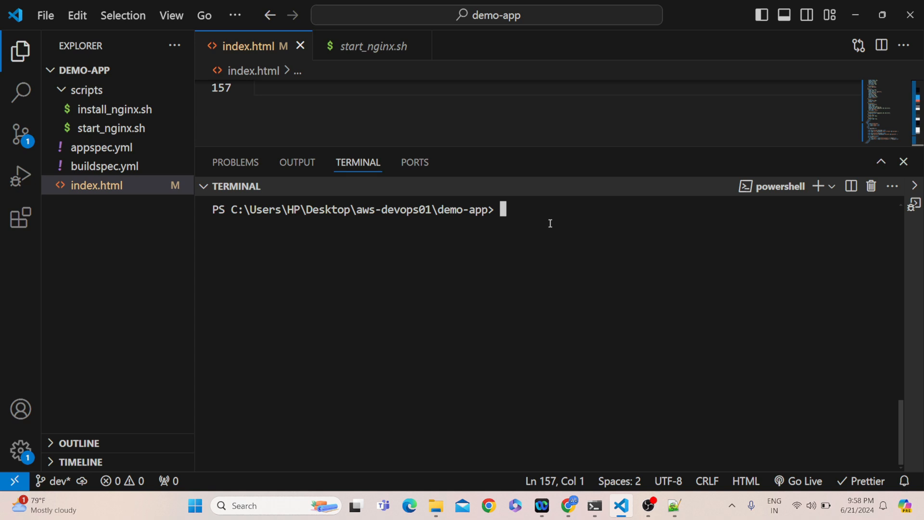
text(git status)
key(Return)
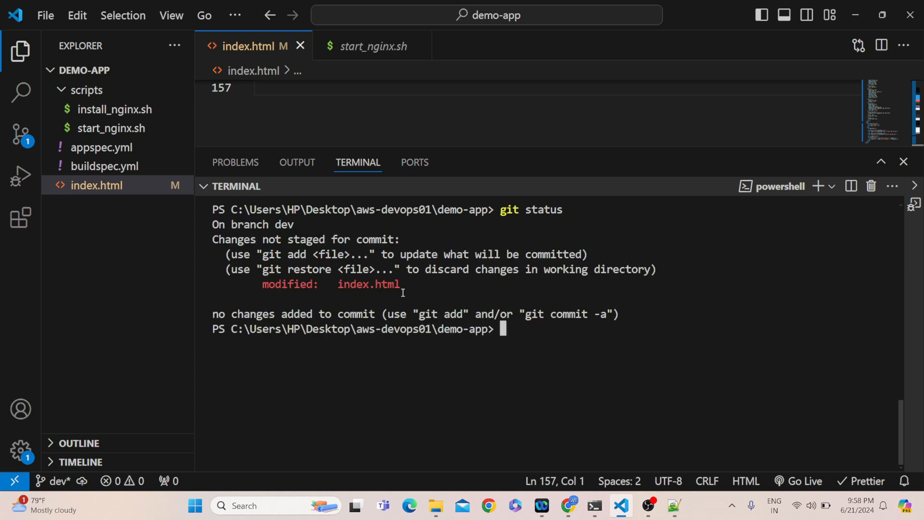
Stage all changes with git add . and commit them with the message "Final Changes".
text(git add .)
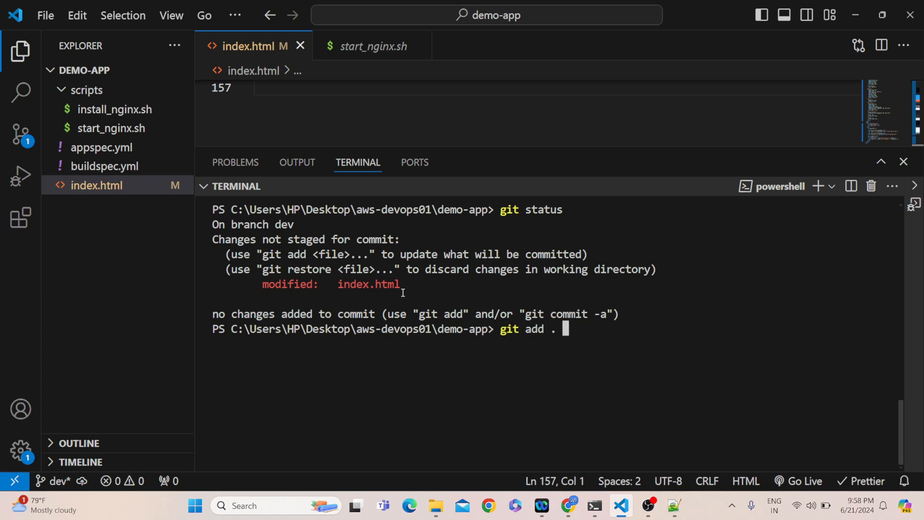
key(BackSpace)
key(Return)
text(git )
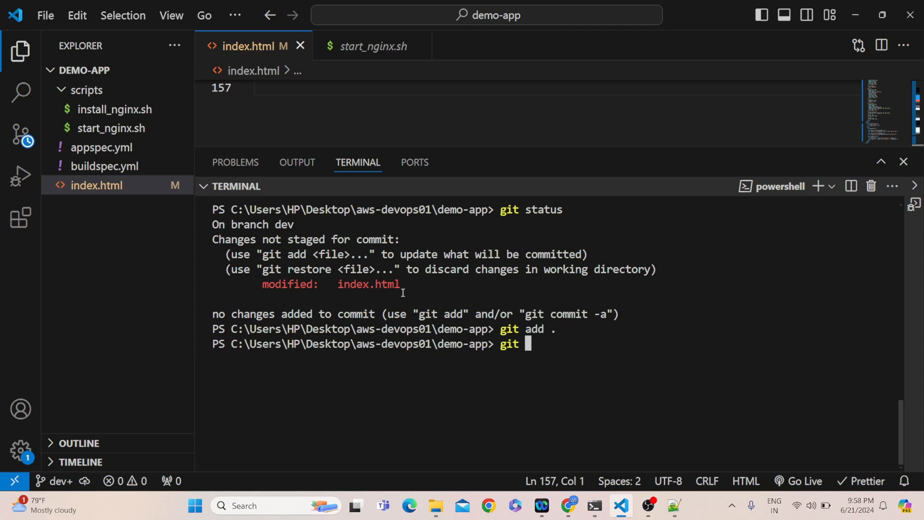
text(commit)
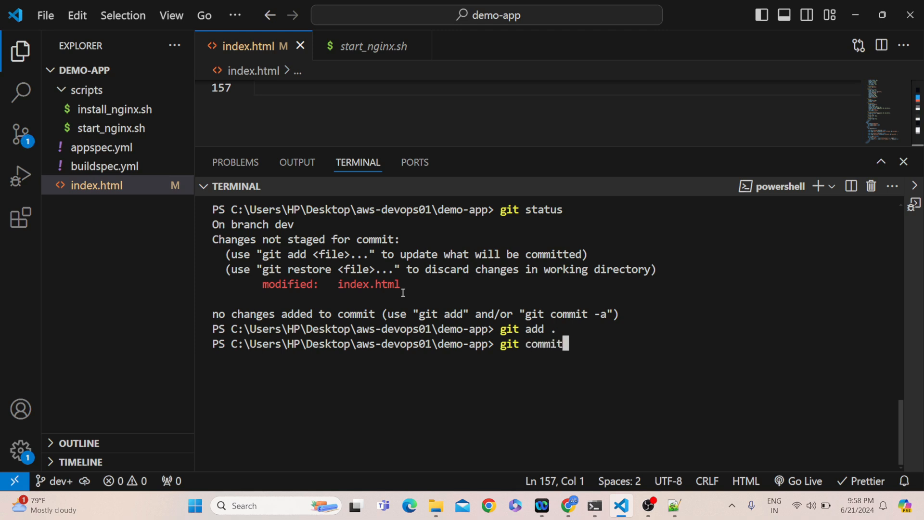
text( -m "")
key(Left)
text(Final )
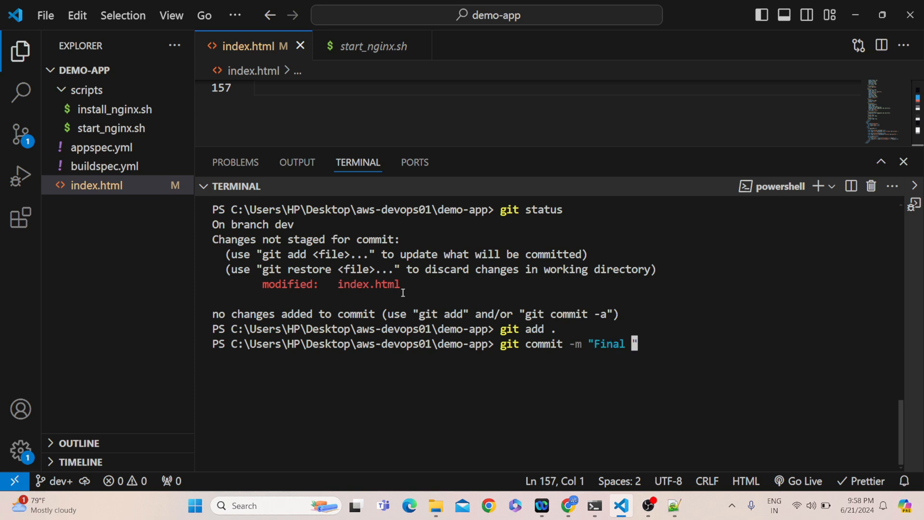
text(Changes)
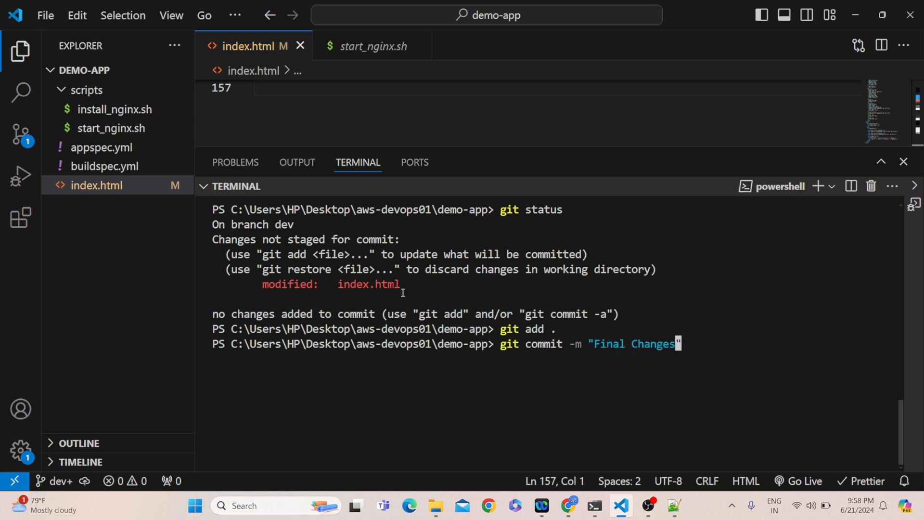
key(Return)
text(git push)
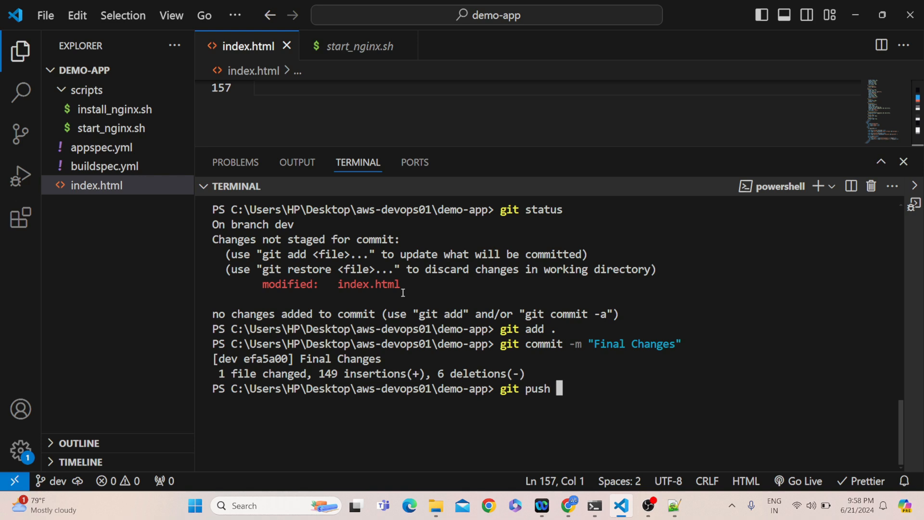
text(origin master)
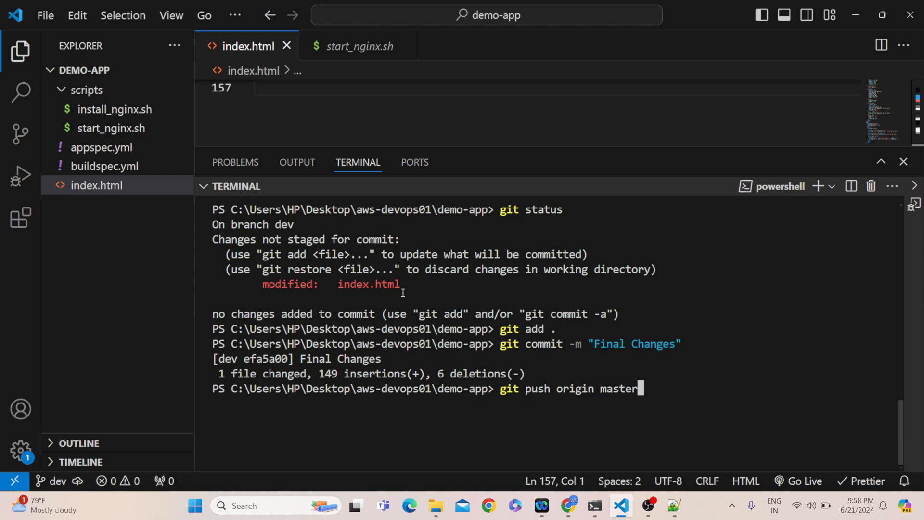
key(BackSpace)
key(BackSpace)
key(BackSpace)
key(BackSpace)
key(BackSpace)
key(BackSpace)
key(BackSpace)
key(BackSpace)
key(BackSpace)
key(BackSpace)
key(BackSpace)
key(BackSpace)
key(BackSpace)
key(BackSpace)
key(BackSpace)
key(BackSpace)
key(BackSpace)
key(BackSpace)
key(BackSpace)
key(BackSpace)
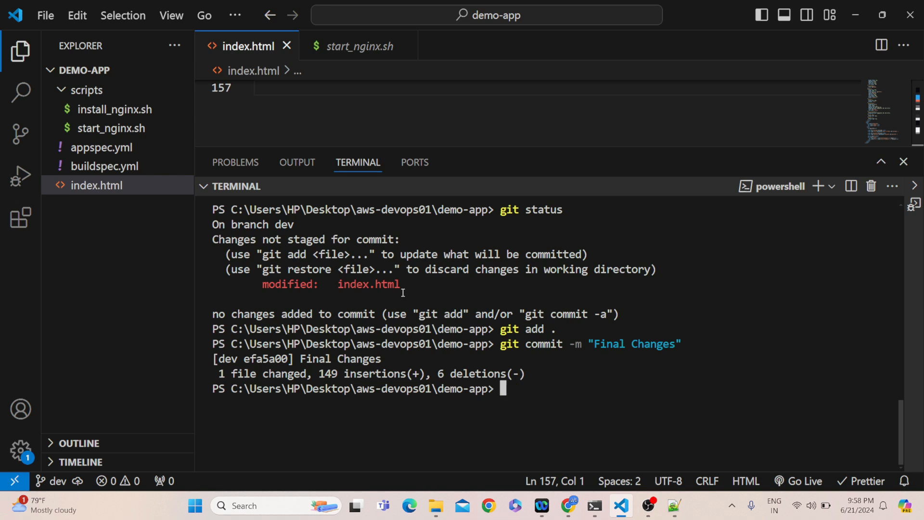
Check out the master branch and return to the dev branch.
text(git checkout )
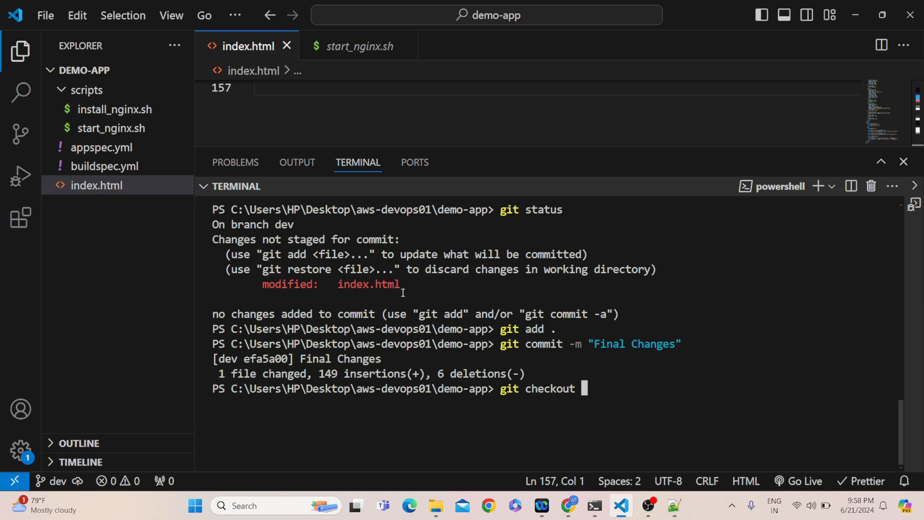
text(master)
key(Return)
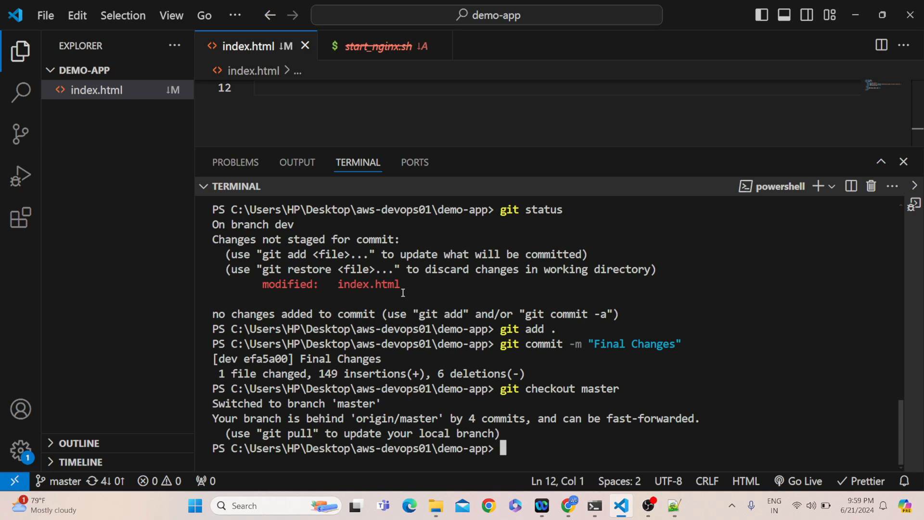
text(git)
text(check)
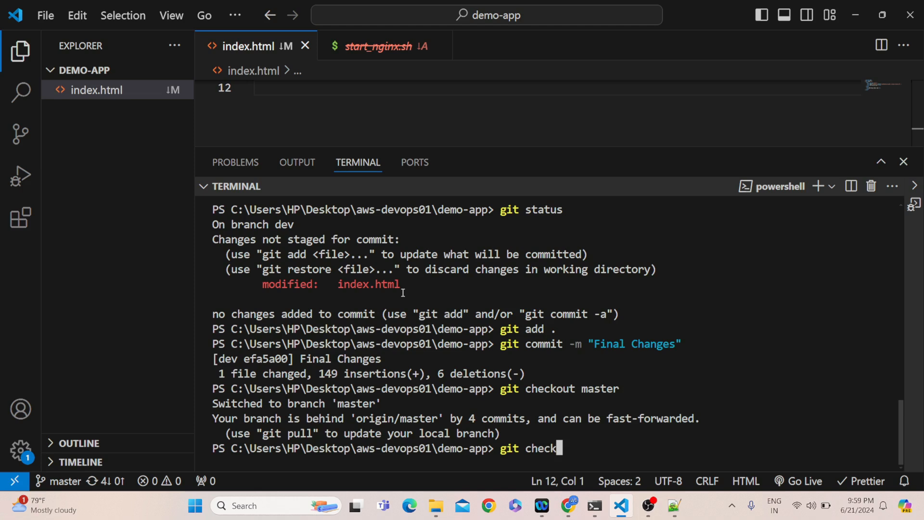
text(out dev)
key(Return)
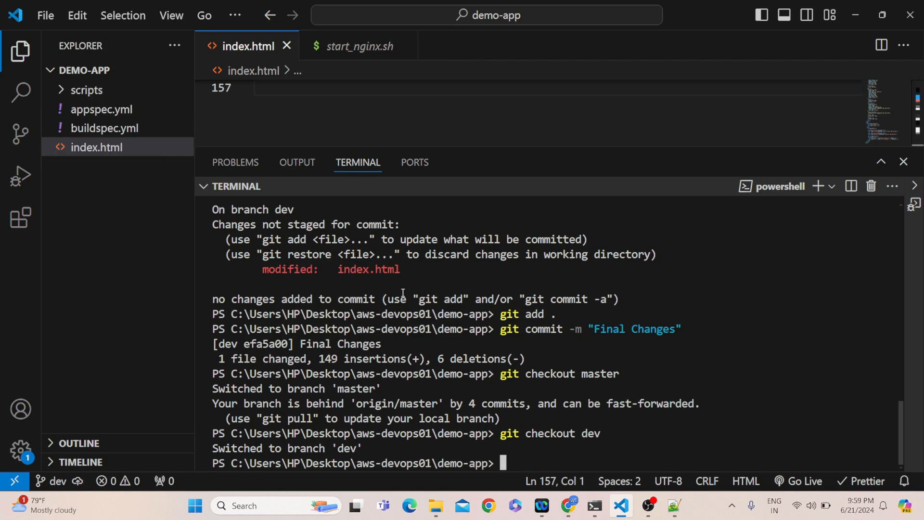
Push the dev branch to origin and switch to demo-app-pipeline in Chrome to check its stages.
text(git push origin dev)
key(Return)
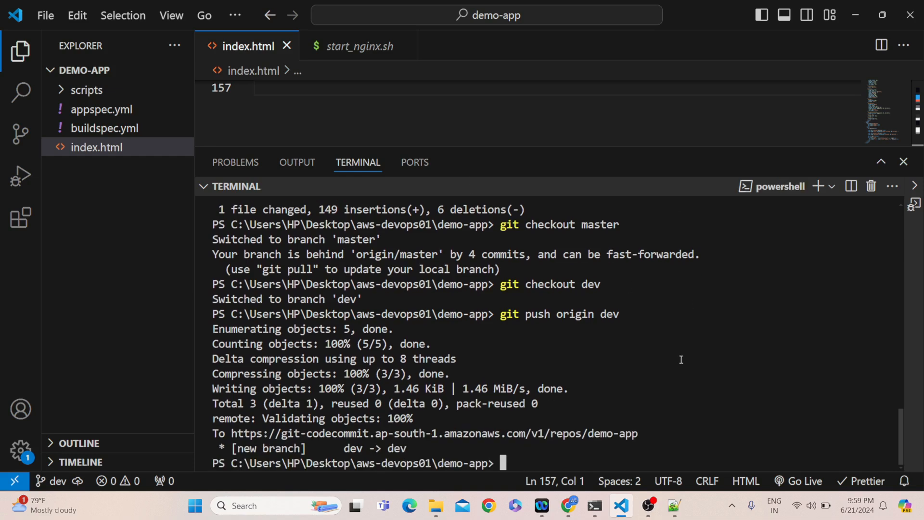
mouse_move(572, 510)
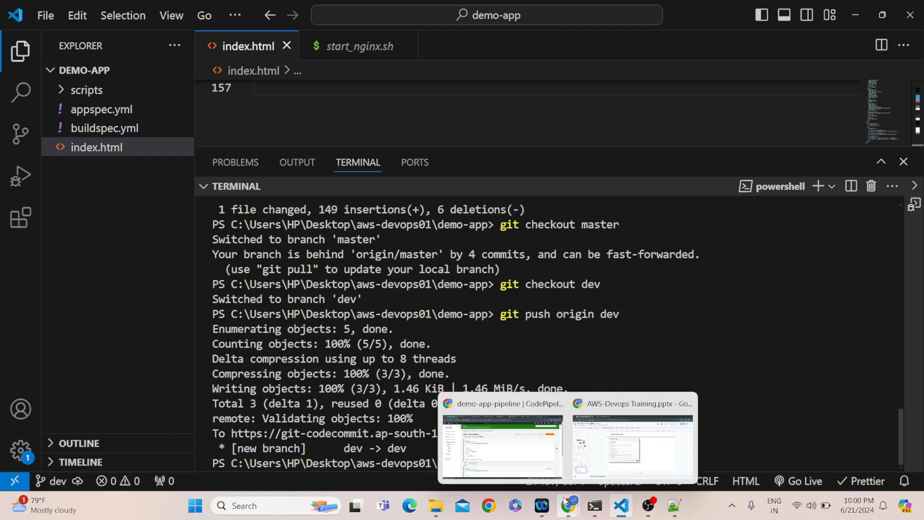
click(559, 441)
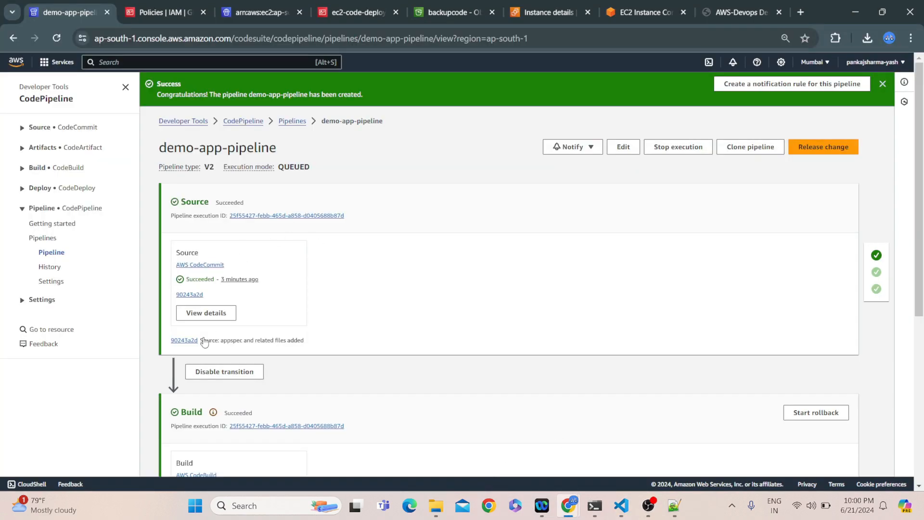
Duplicate the pipeline's browser tab and open the branches list of the demo-app CodeCommit repository there.
right_click(68, 16)
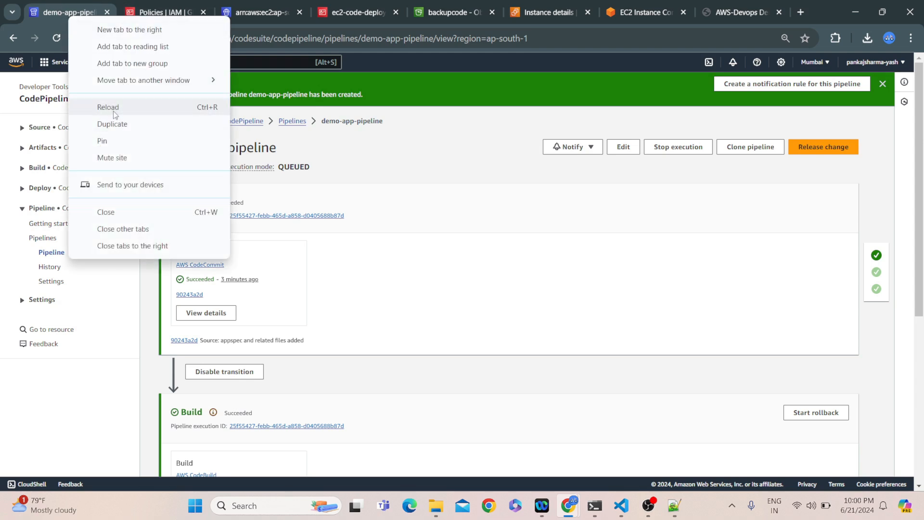
click(116, 126)
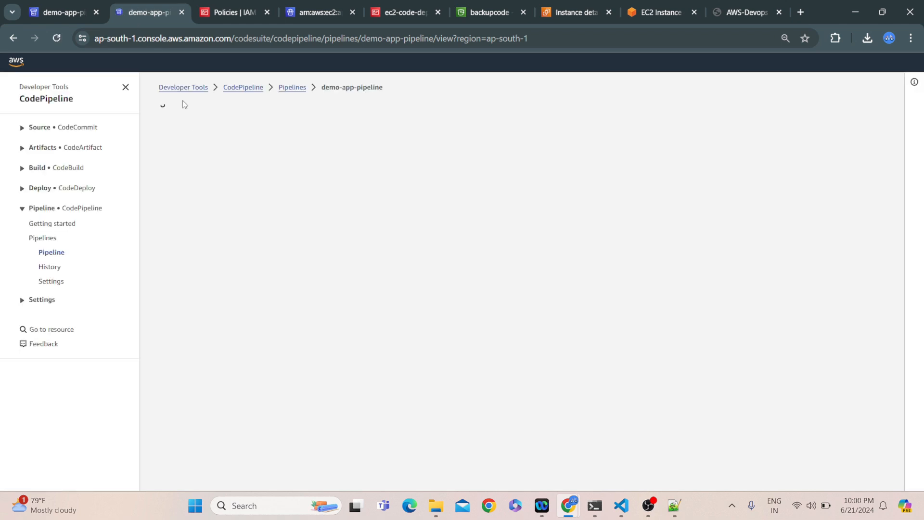
click(23, 128)
click(48, 158)
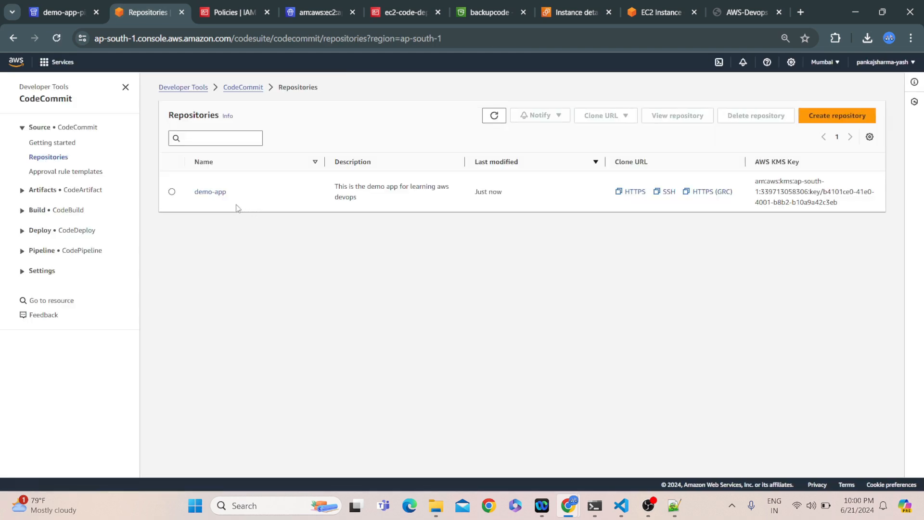
click(209, 193)
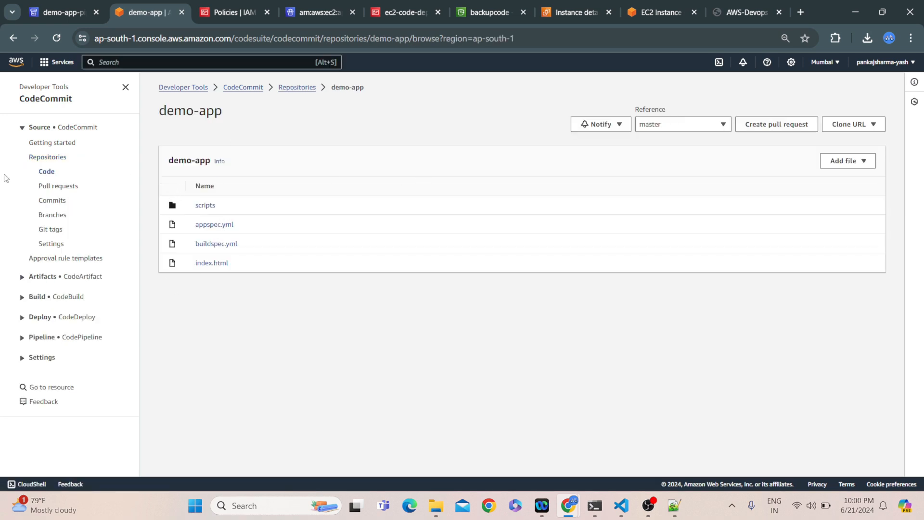
click(52, 220)
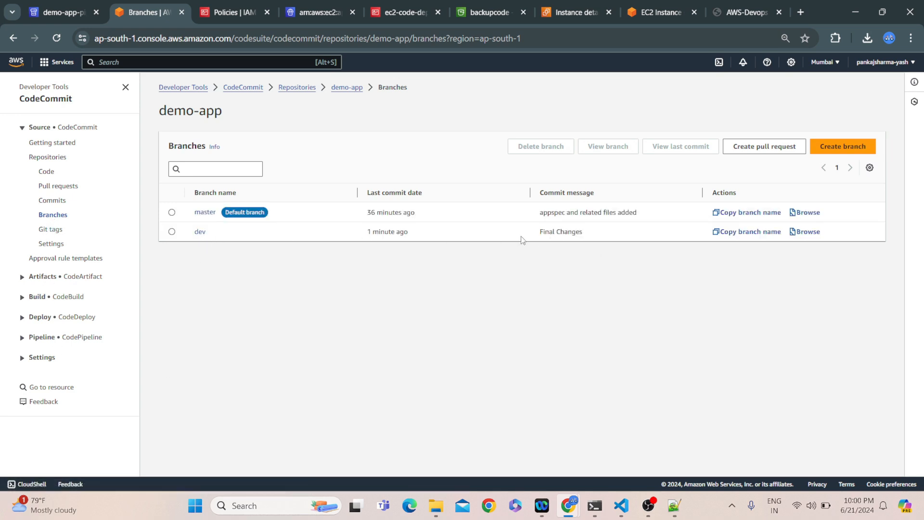
Create a pull request titled "Final Changes" from dev into master after reviewing the index.html differences.
click(171, 231)
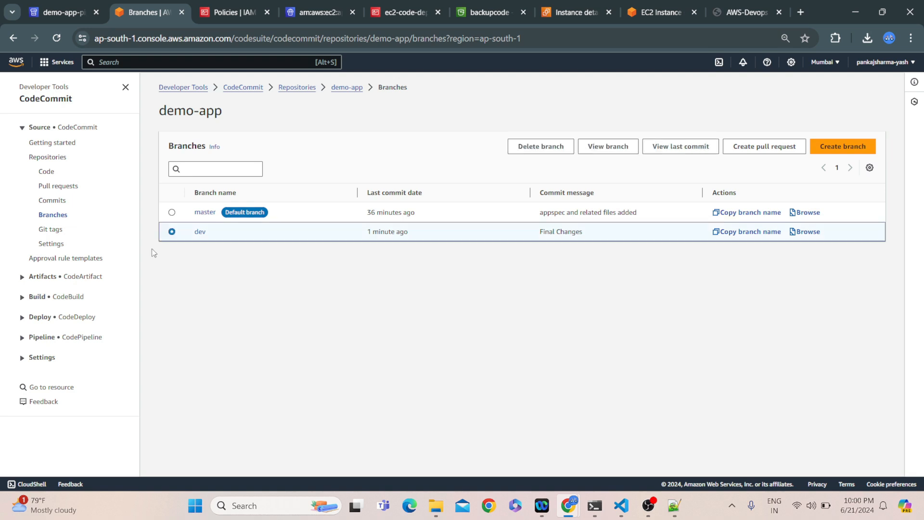
click(773, 151)
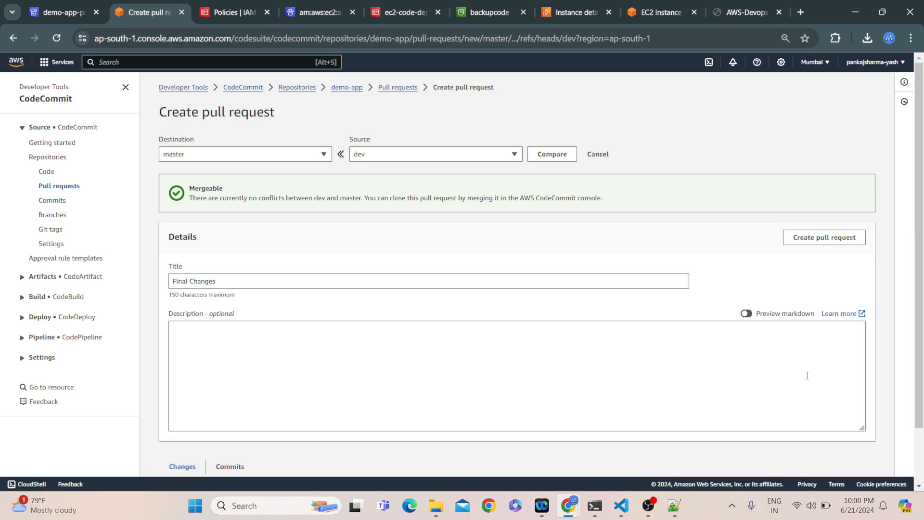
scroll(302, 283, down, 20)
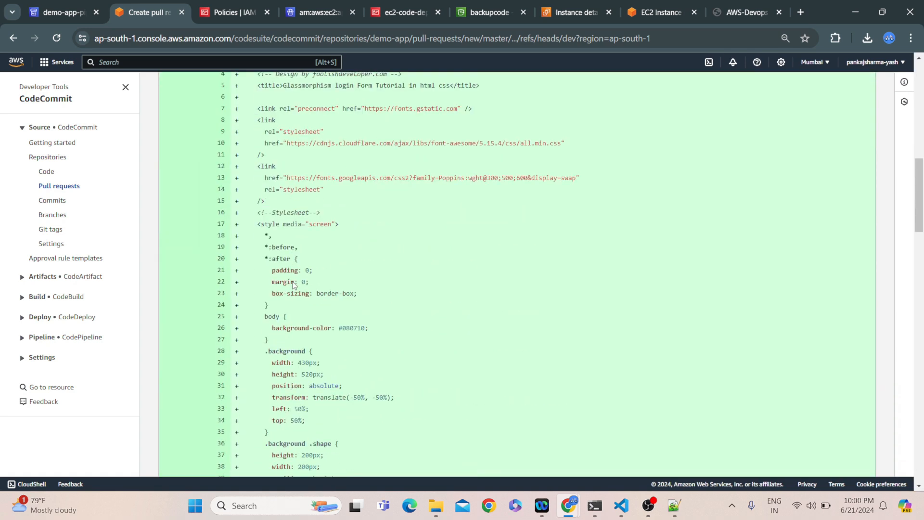
scroll(294, 284, down, 20)
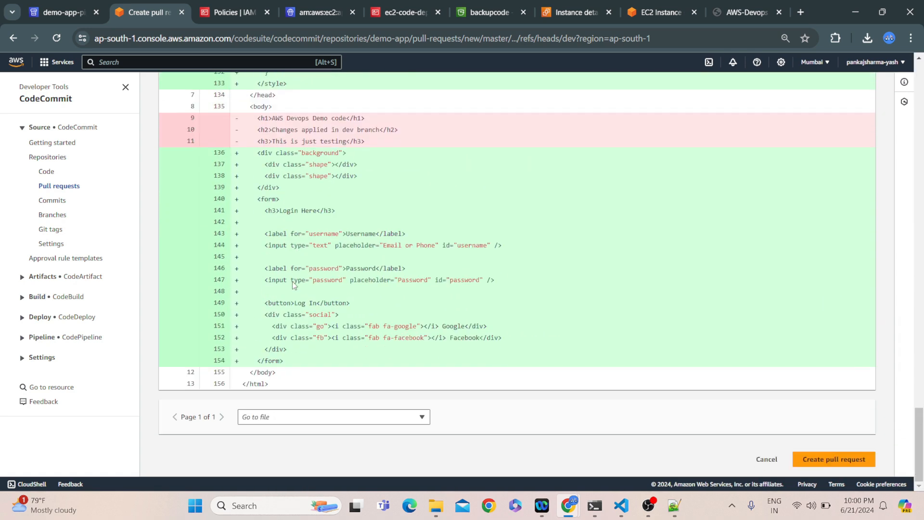
click(828, 460)
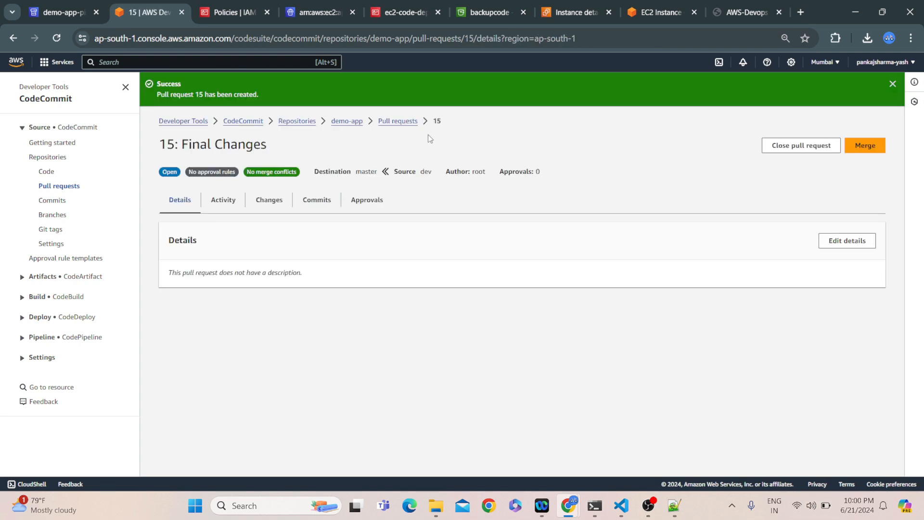
Merge the "Final Changes" pull request from dev into master.
click(865, 145)
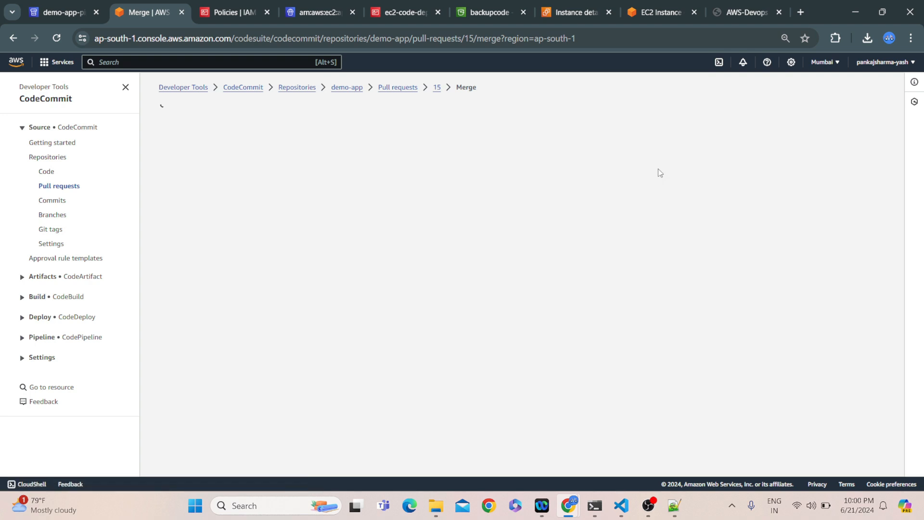
click(173, 338)
click(823, 370)
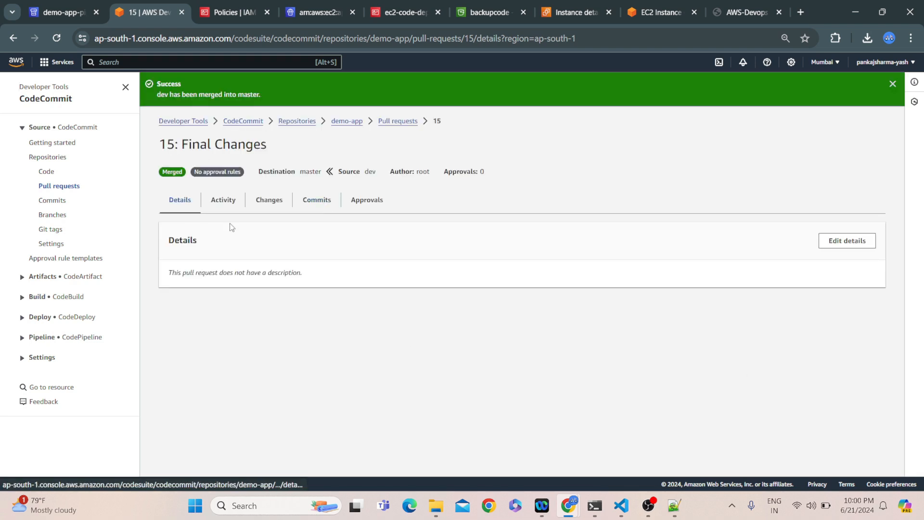
Return to demo-app-pipeline and release the most recent change through it.
click(62, 13)
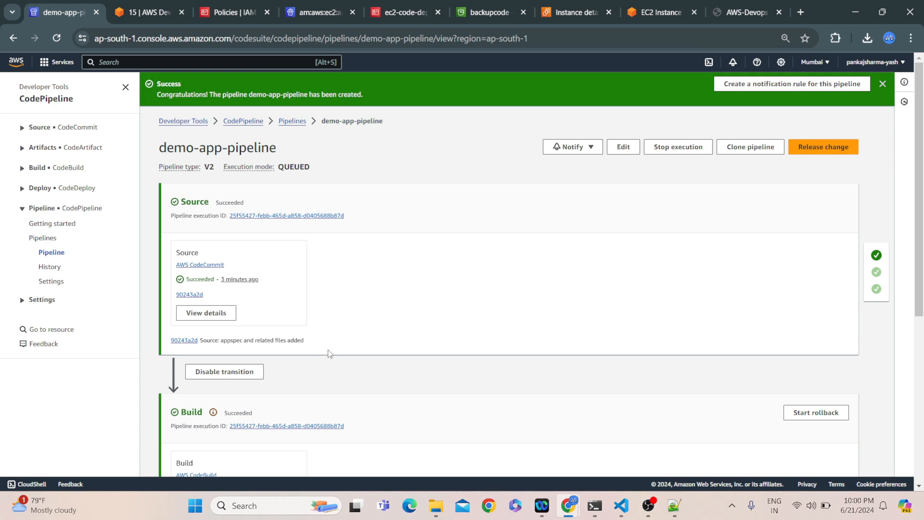
click(821, 148)
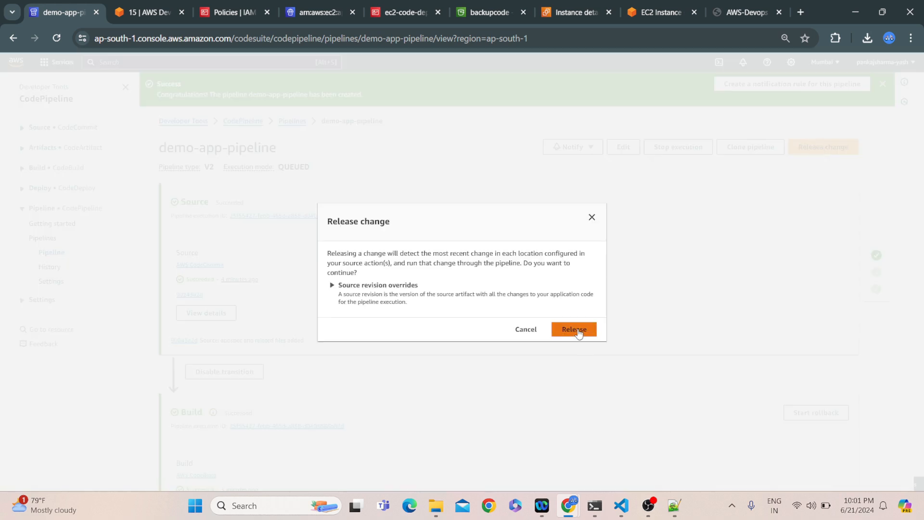
click(579, 332)
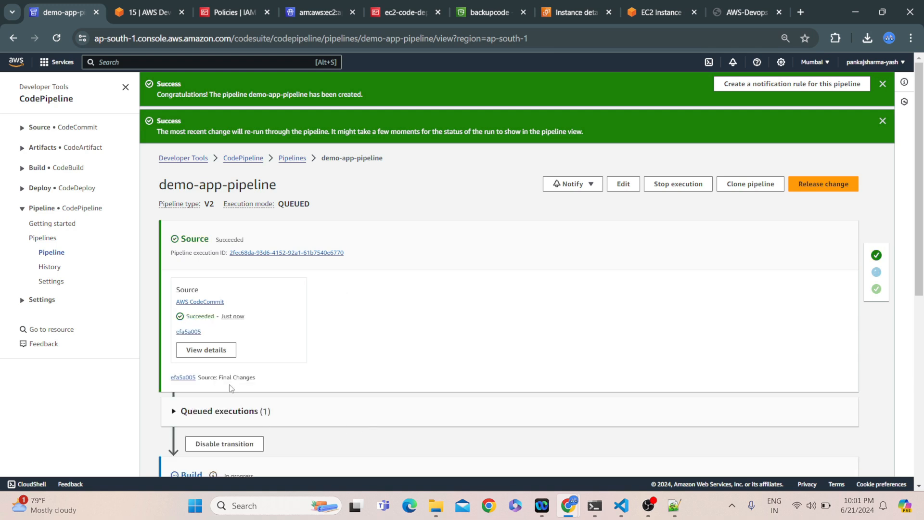
Check the source, build and deploy stages of demo-app-pipeline for their status and the commit they are running.
drag(220, 378, 264, 380)
scroll(292, 417, down, 3)
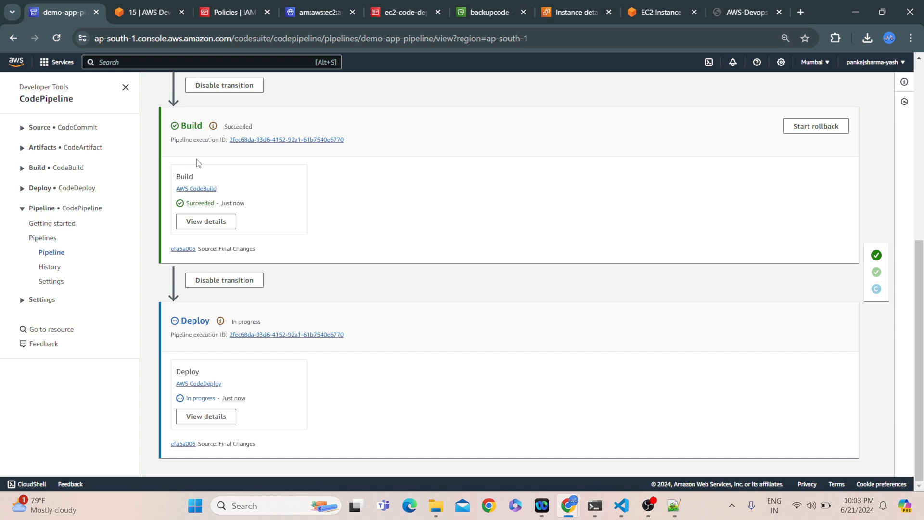
scroll(197, 163, up, 5)
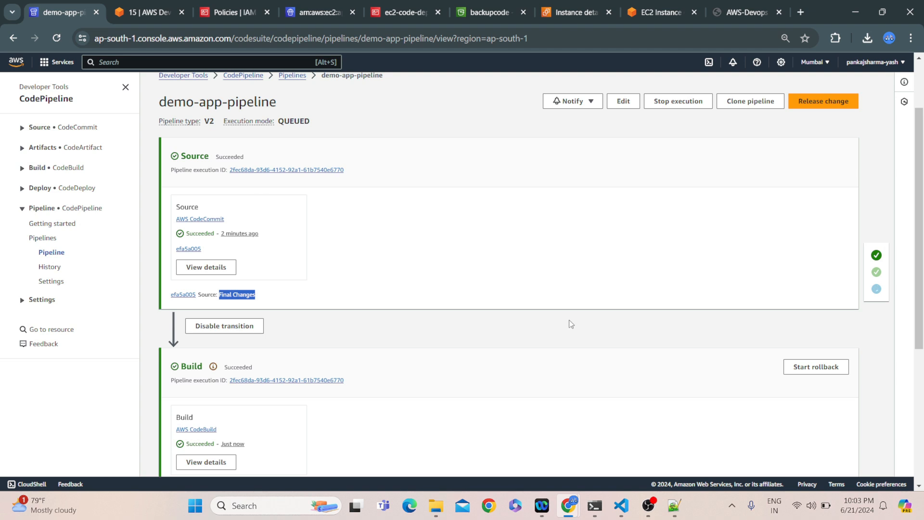
scroll(454, 205, down, 4)
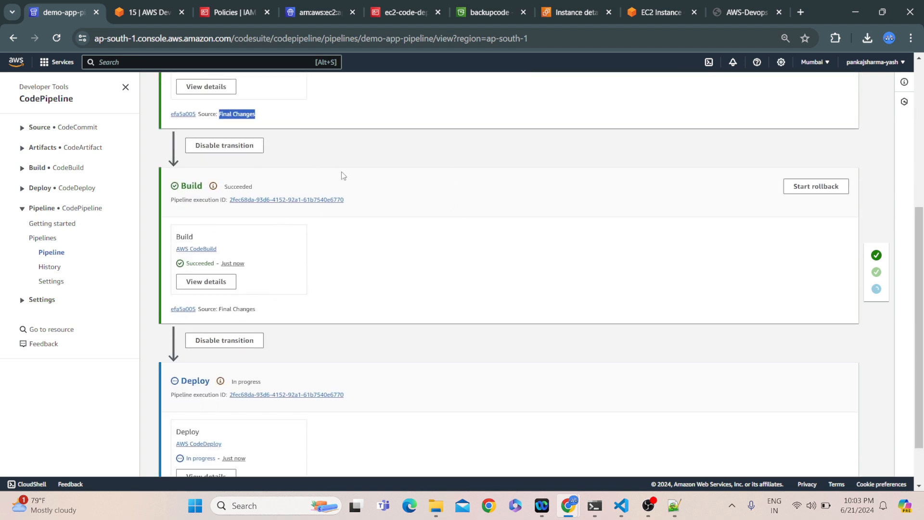
scroll(385, 248, down, 1)
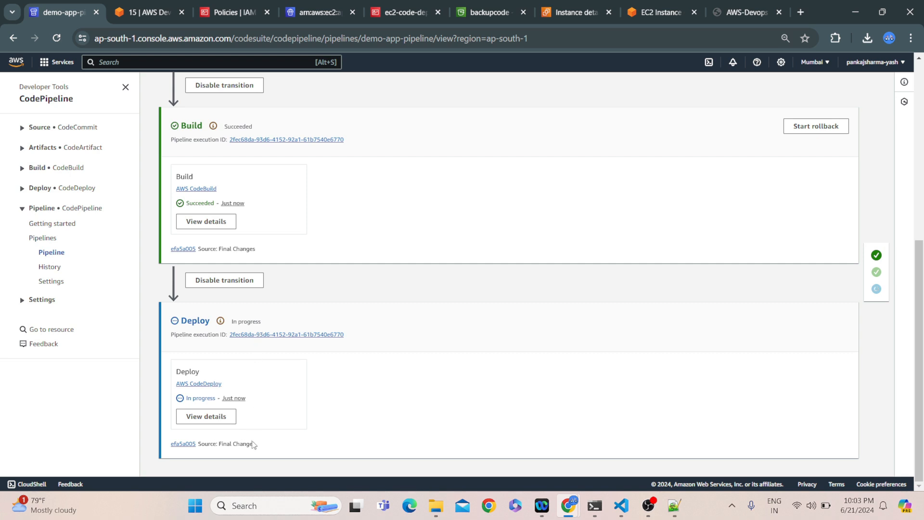
drag(222, 443, 268, 441)
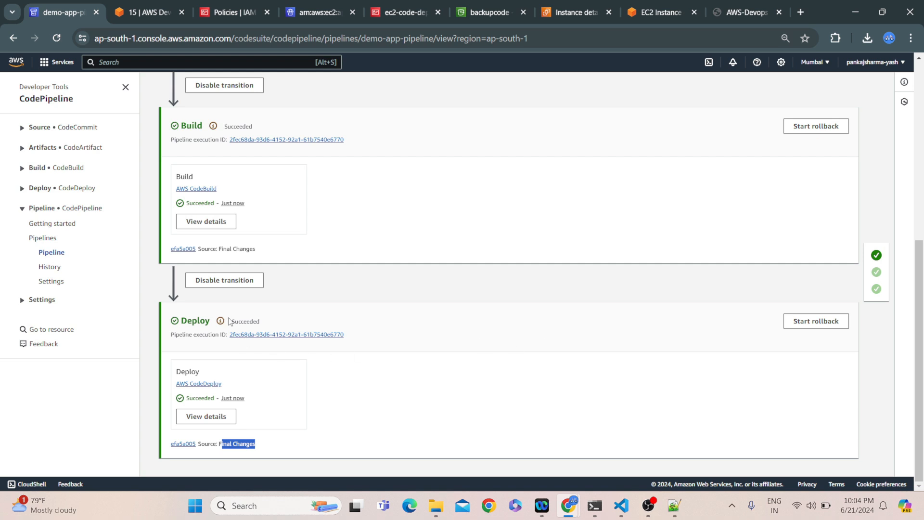
drag(241, 321, 276, 321)
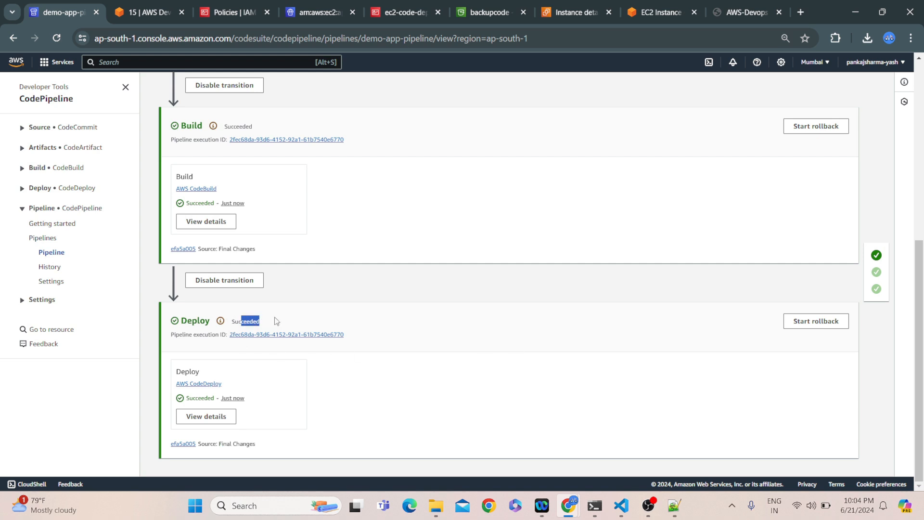
scroll(258, 144, up, 5)
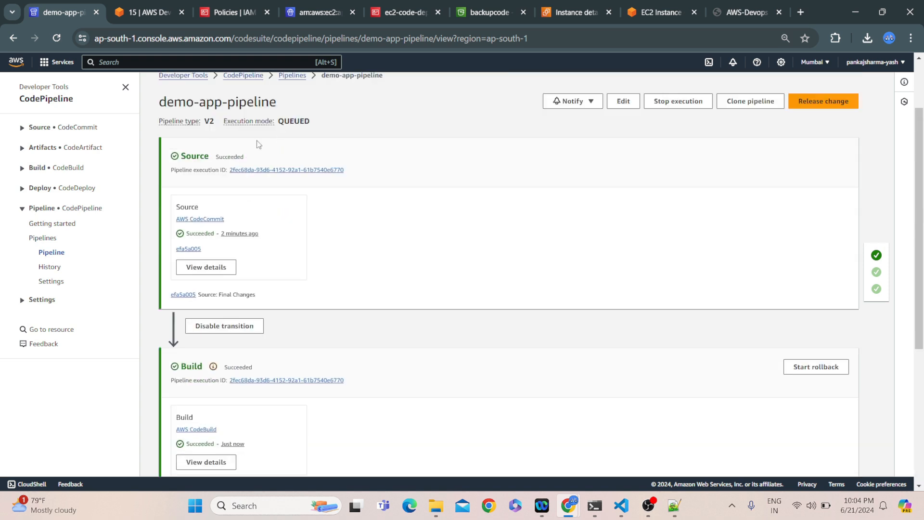
Copy the public IPv4 address of the demo-app-ec2 instance and load it in the already open website tab to check the deployed page.
click(577, 12)
click(390, 151)
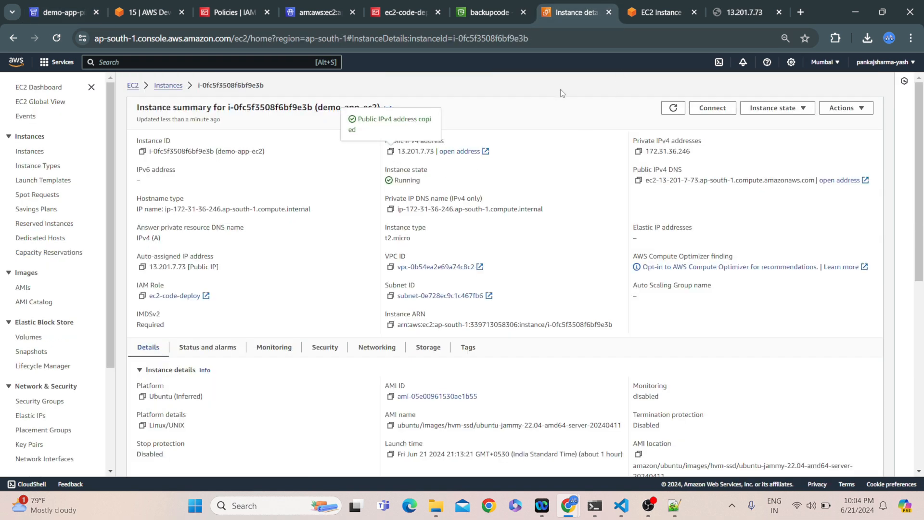
click(746, 13)
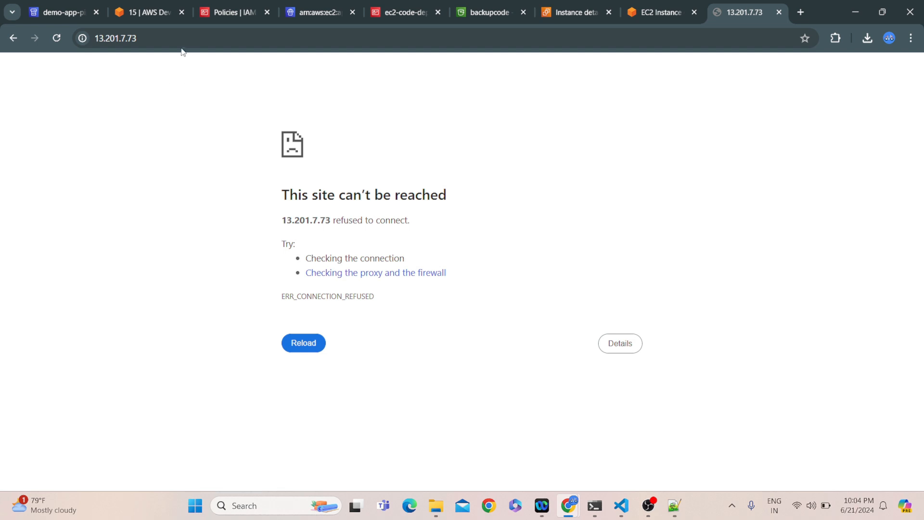
click(165, 39)
key(ctrl+v)
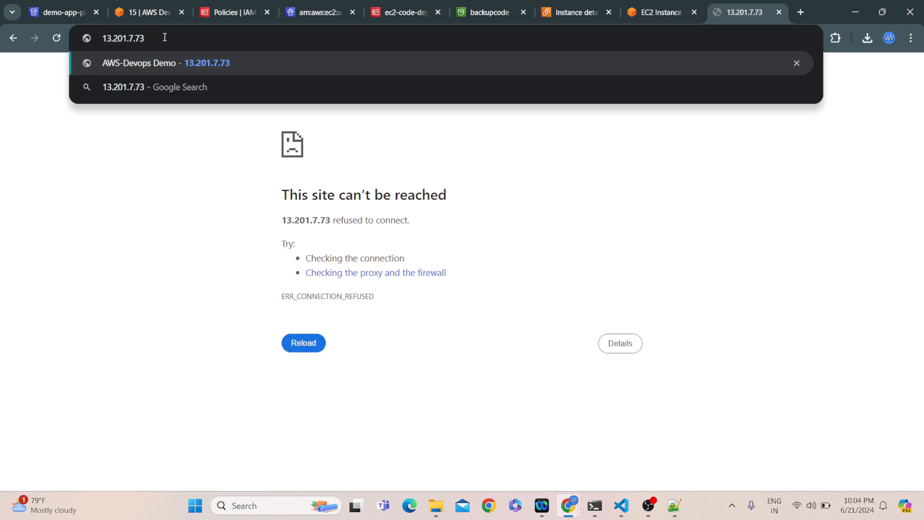
key(Return)
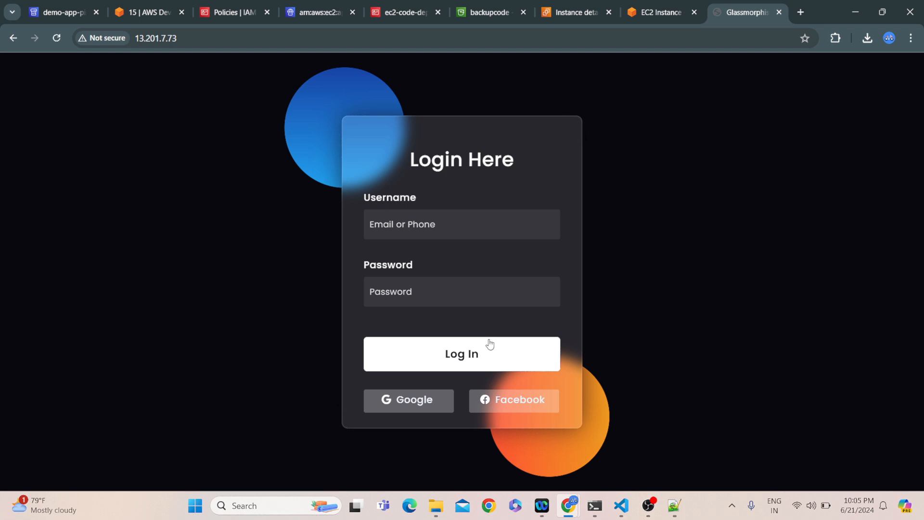
mouse_move(623, 512)
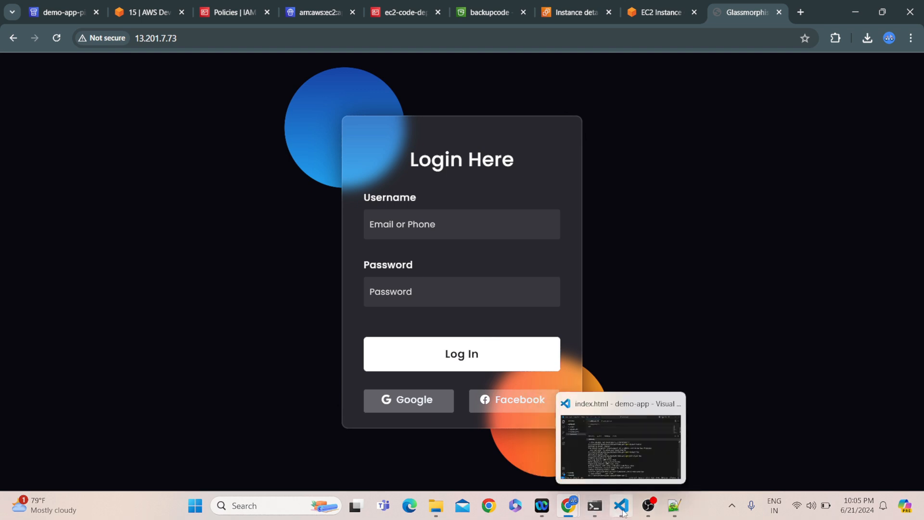